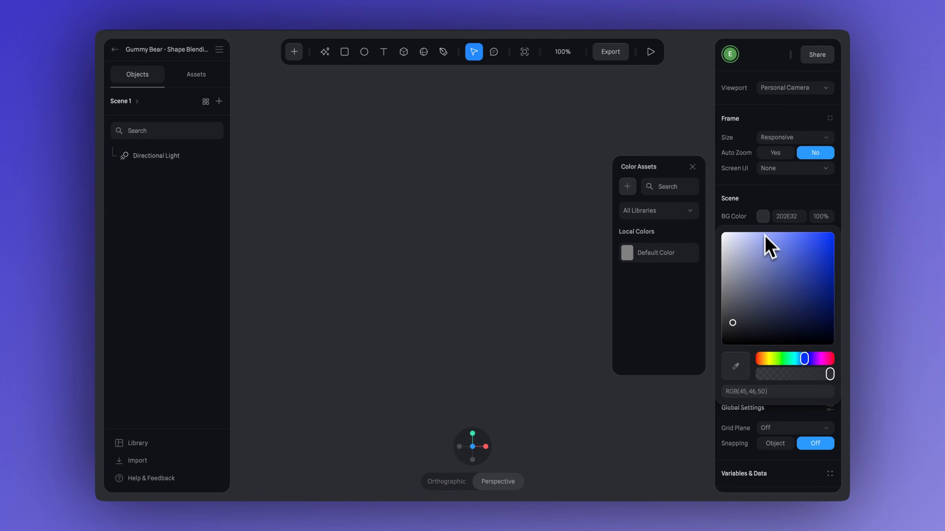
Change the scene's background color to a light grey-blue
drag(765, 236, 735, 258)
click(561, 208)
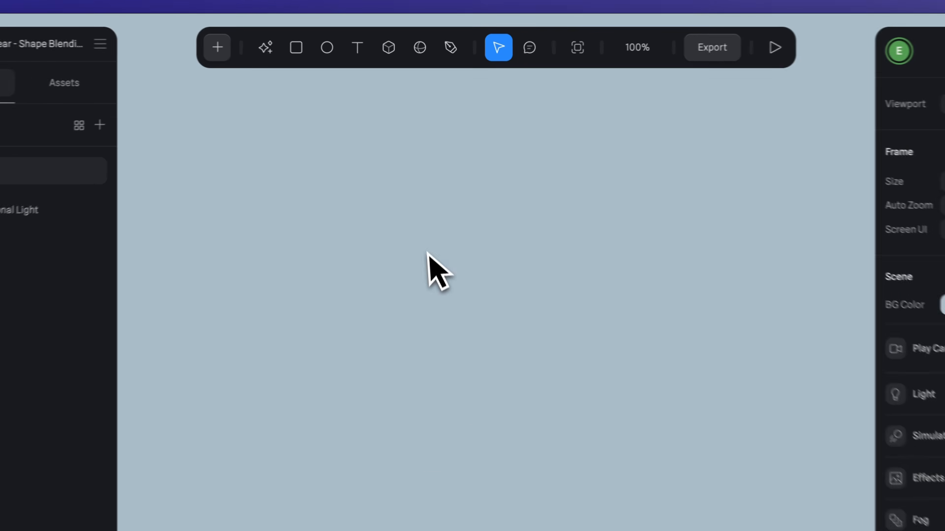
Add a Shape Blend object to the scene and replace its default sphere with a cylinder
click(288, 61)
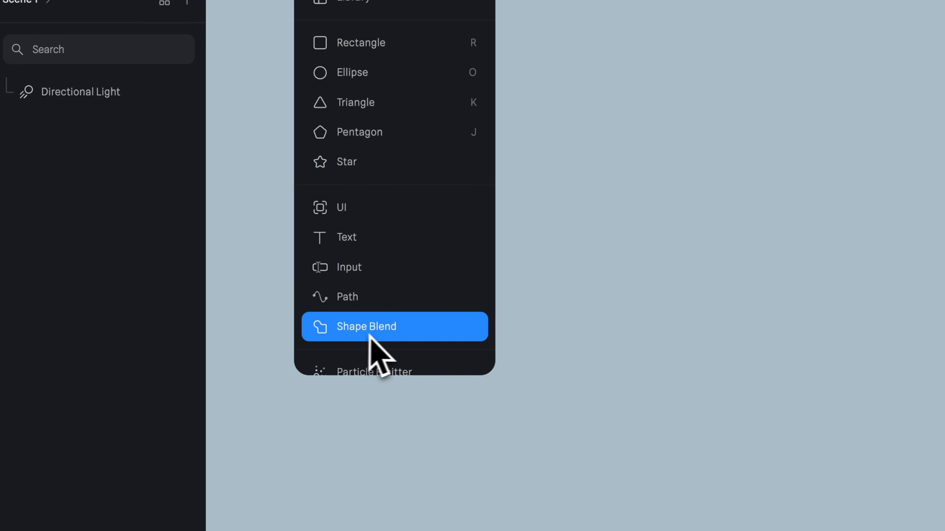
click(369, 333)
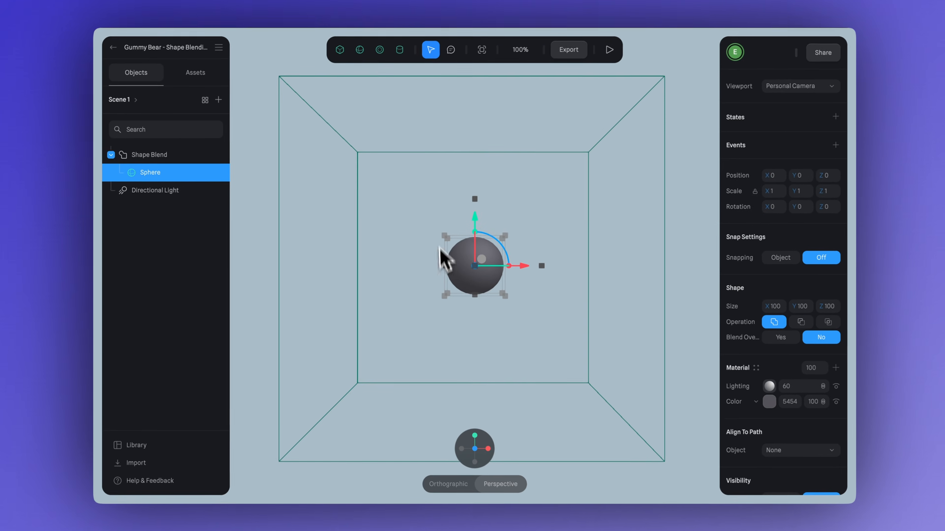
alt+drag(534, 198, 521, 213)
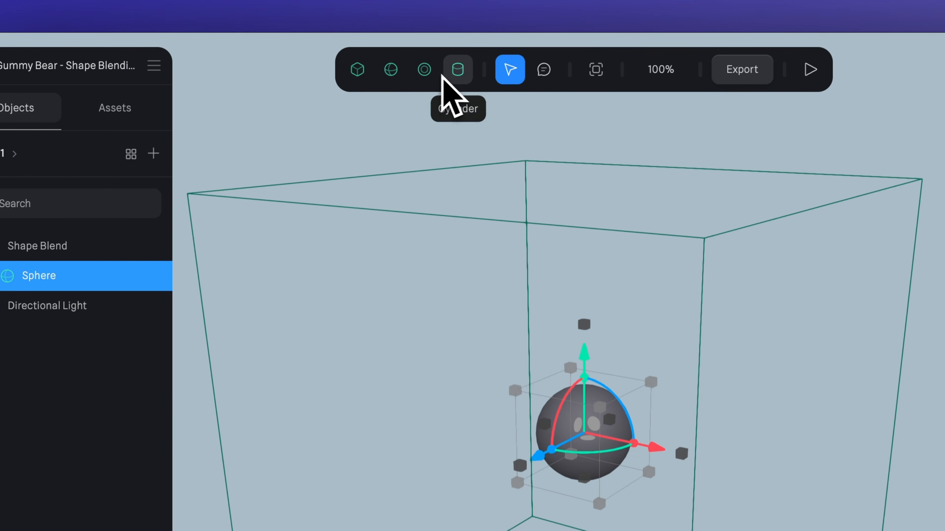
click(458, 69)
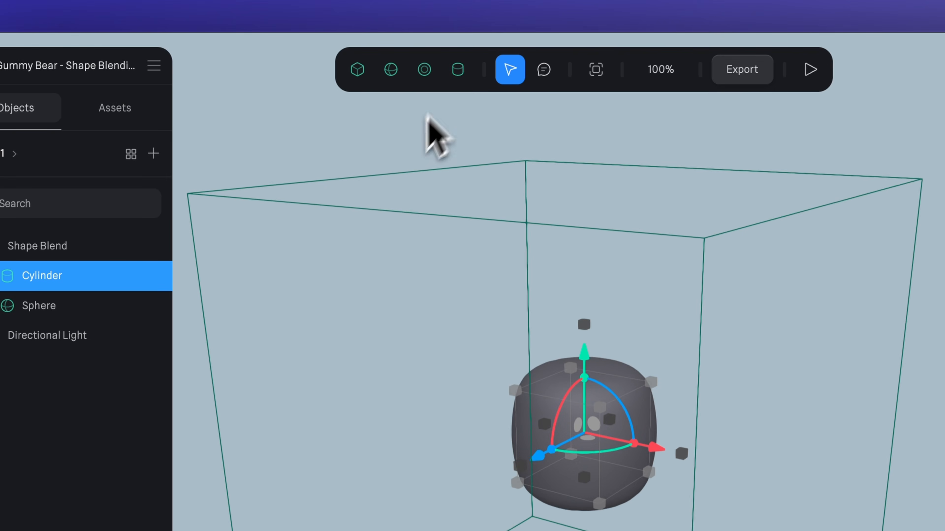
click(64, 314)
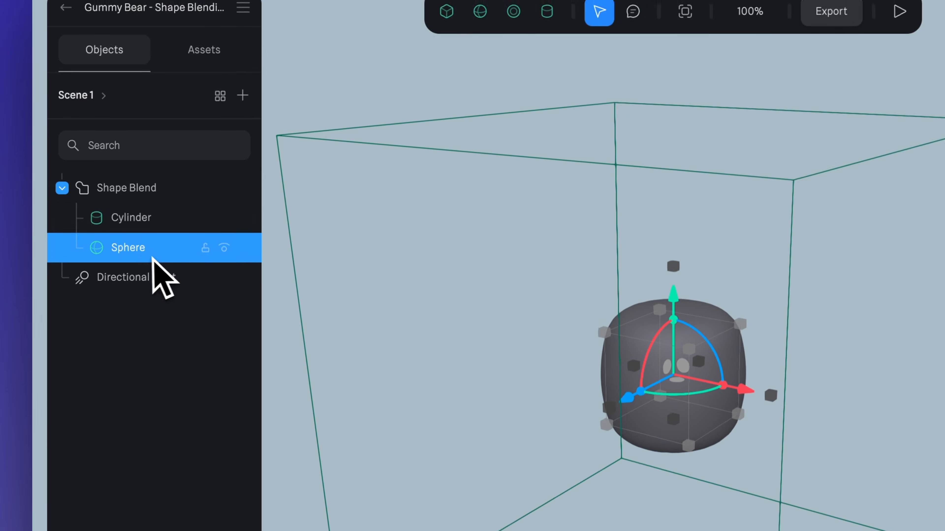
key(Delete)
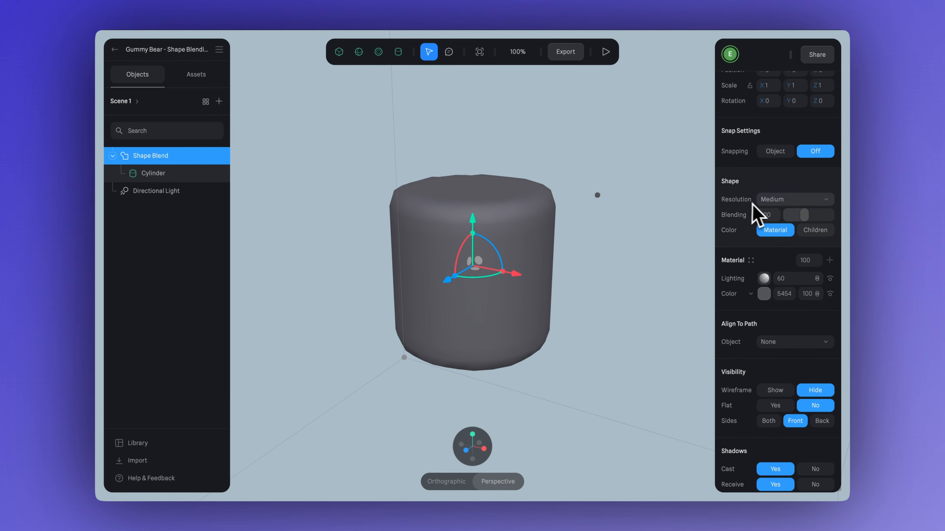
Set the Shape Blend's resolution to High
click(767, 201)
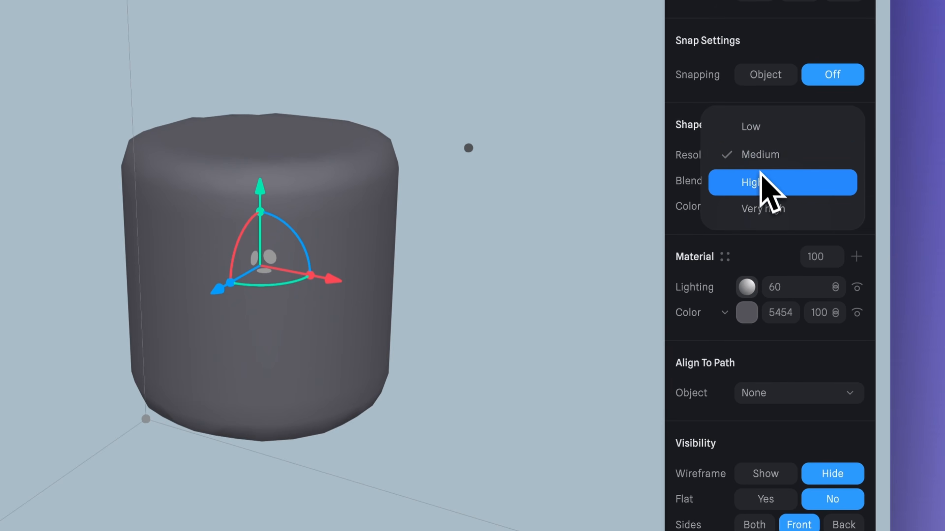
click(760, 174)
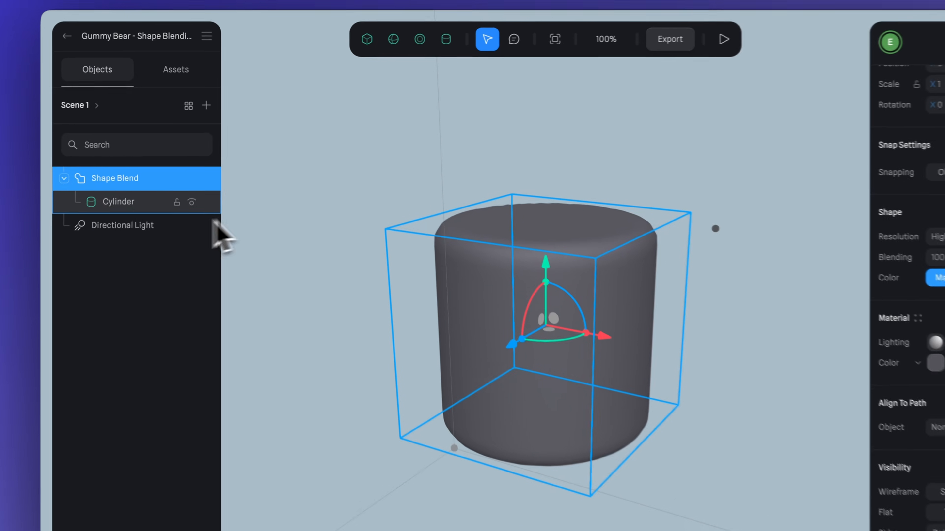
Shape the cylinder into a rounded, tapered body with height 180, top 65, bottom 95 and corner 55
click(172, 173)
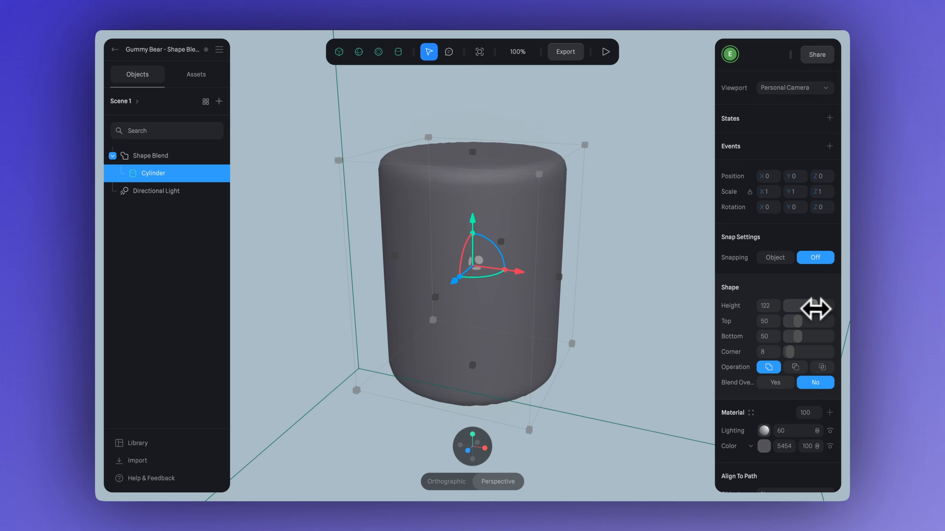
drag(816, 310, 811, 309)
drag(815, 295, 801, 291)
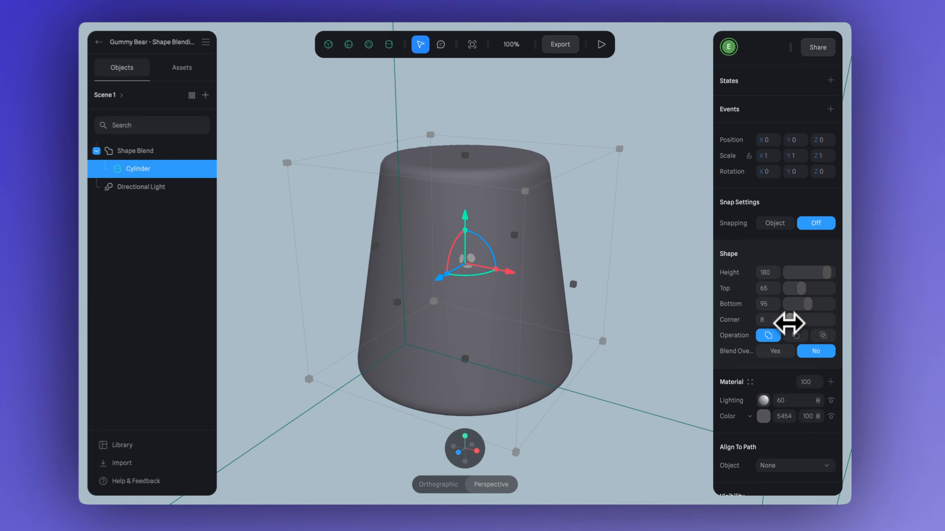
drag(792, 290, 821, 290)
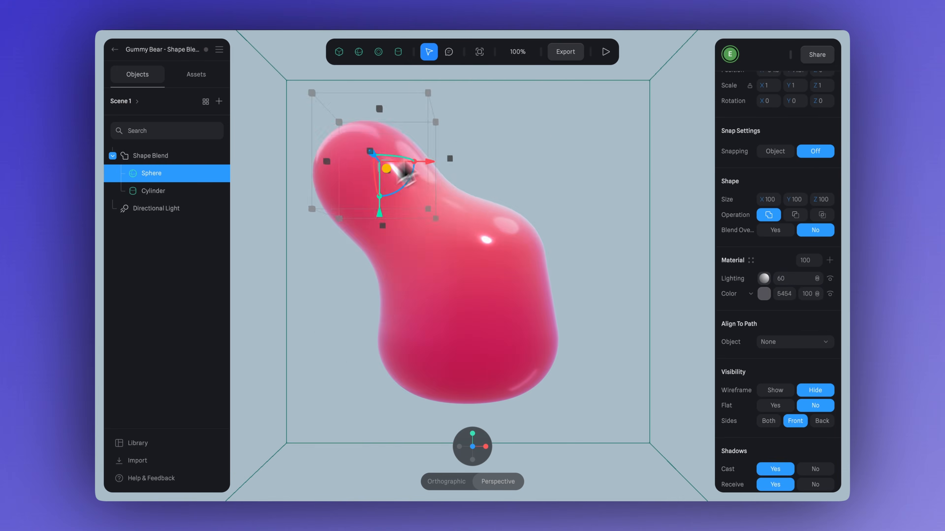
drag(405, 172, 584, 187)
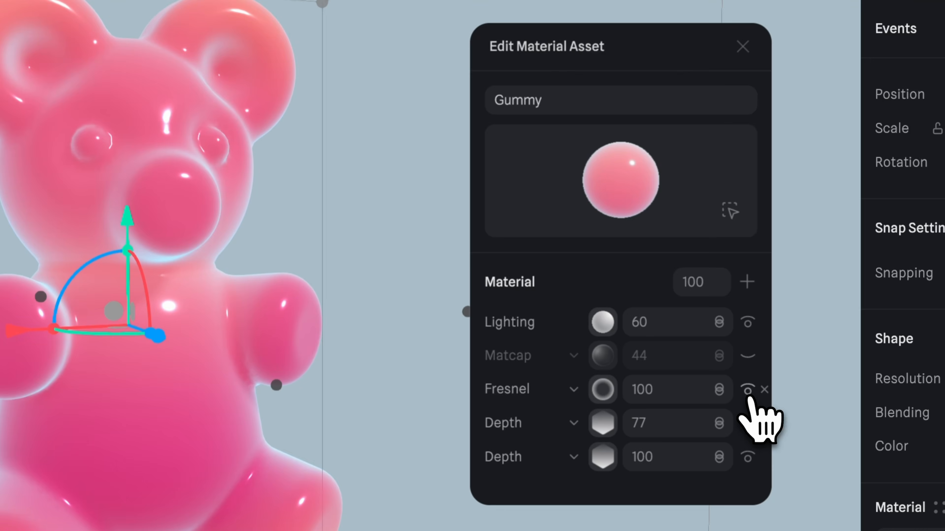
click(748, 355)
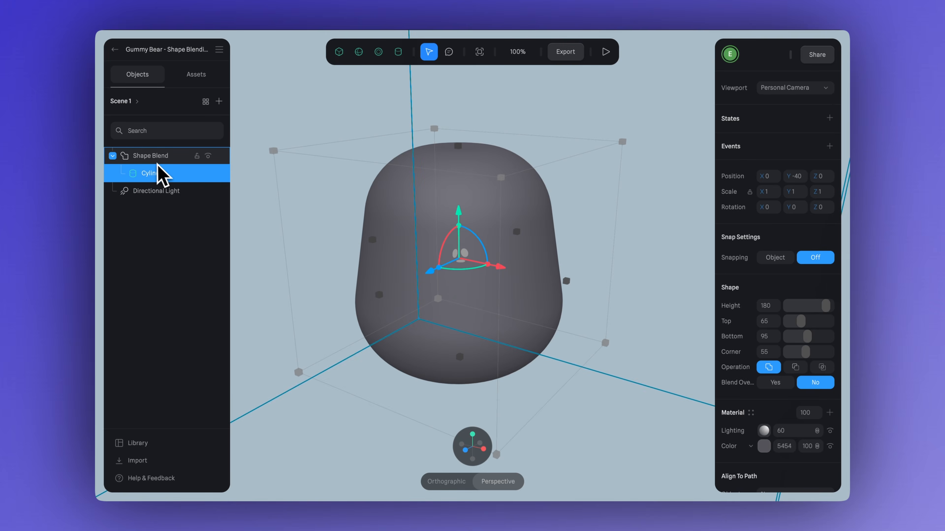
Change the Shape Blend material's Color layer to a Depth layer
click(150, 156)
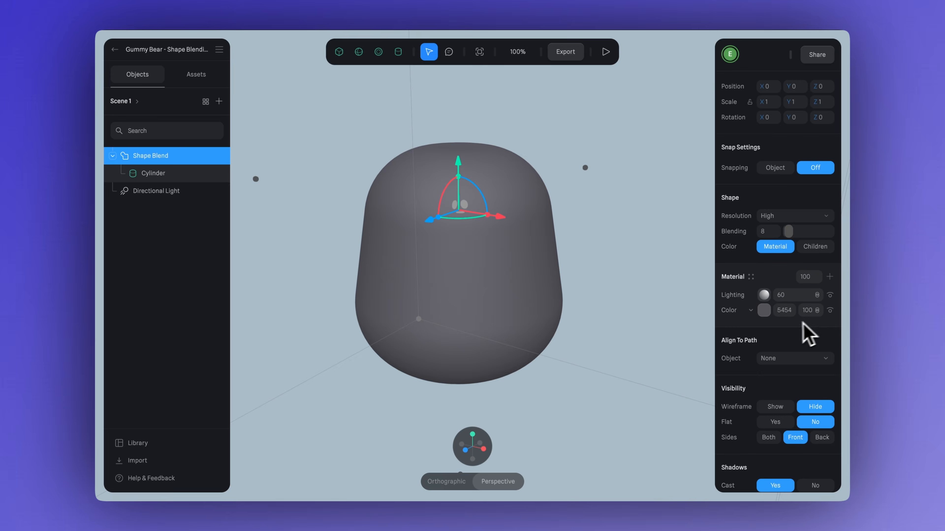
click(761, 316)
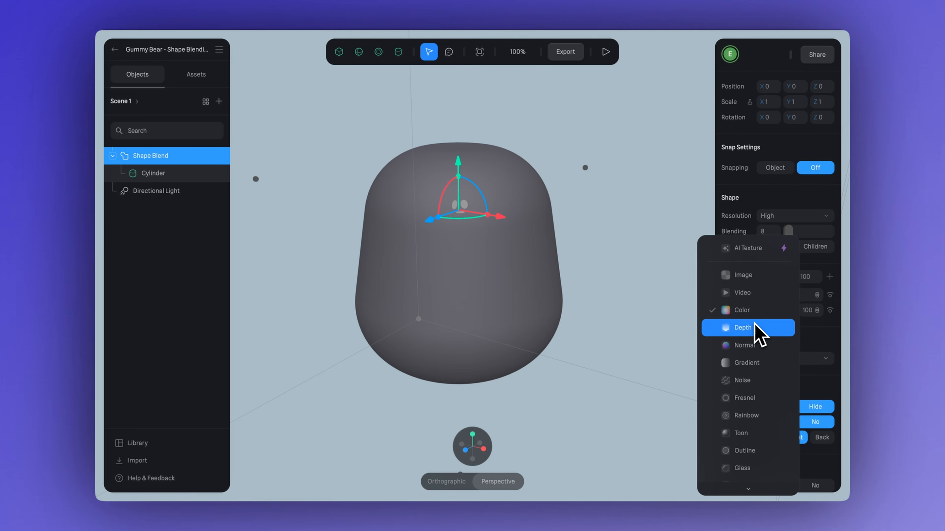
click(743, 328)
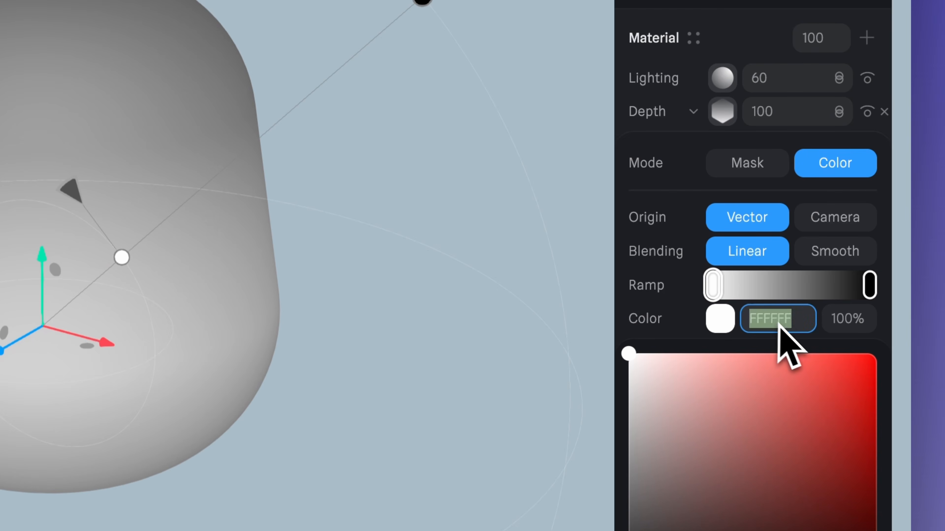
Set the Depth layer's ramp to run from 99004D at the start to FF935D at the end
text(99004D)
key(Return)
click(869, 286)
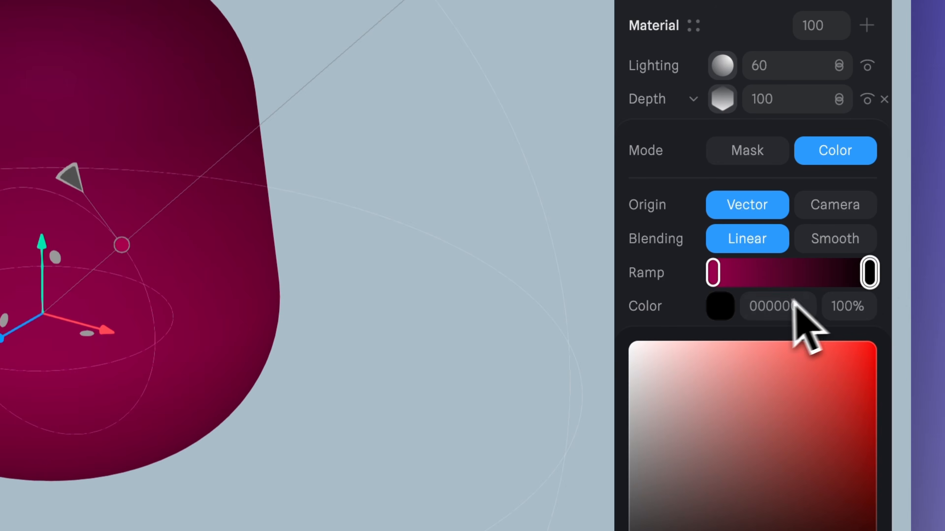
click(791, 323)
text(FF935D)
key(Return)
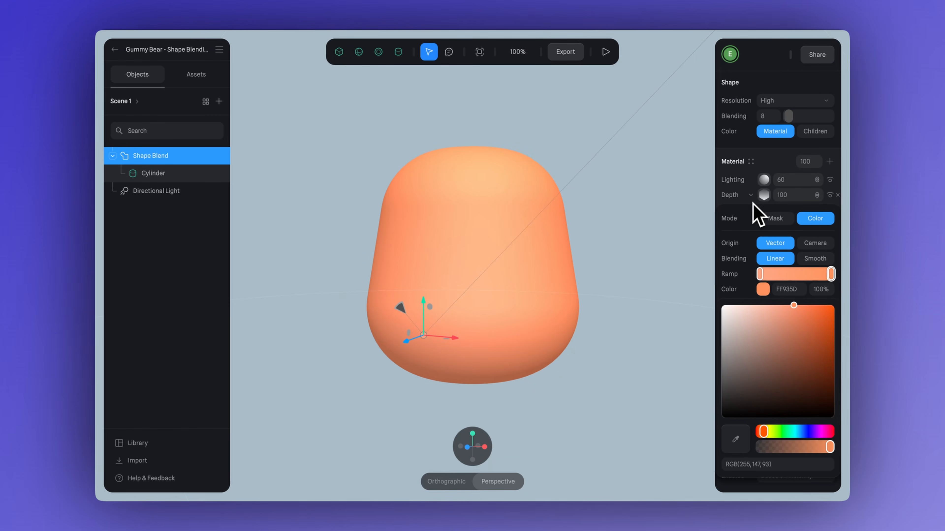
Make the FF935D end color of the second Depth layer's ramp transparent
click(830, 289)
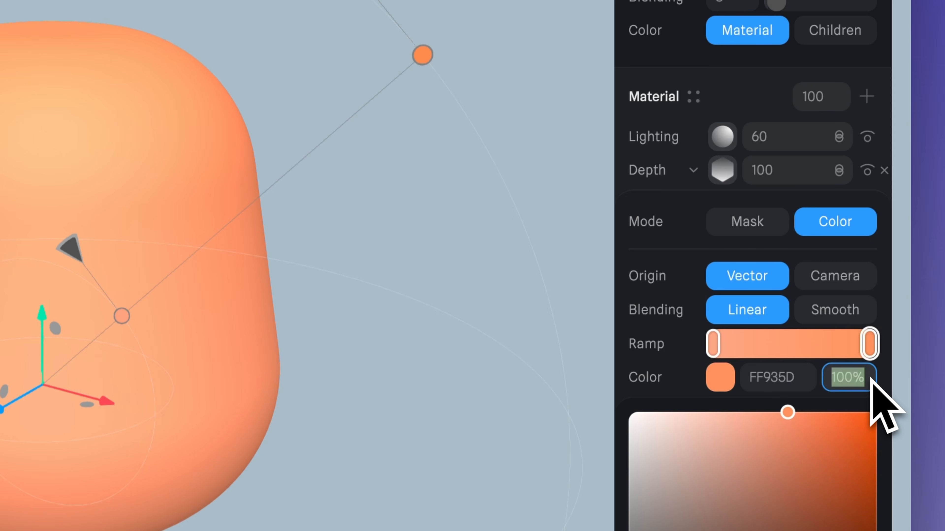
key(Return)
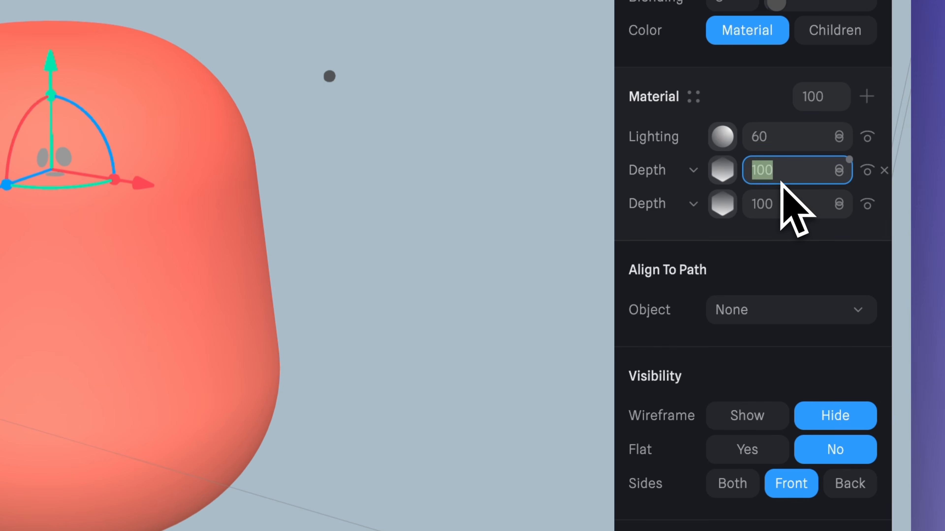
Set the upper Depth layer's opacity to 77 and reposition its radial origin on the body
text(77)
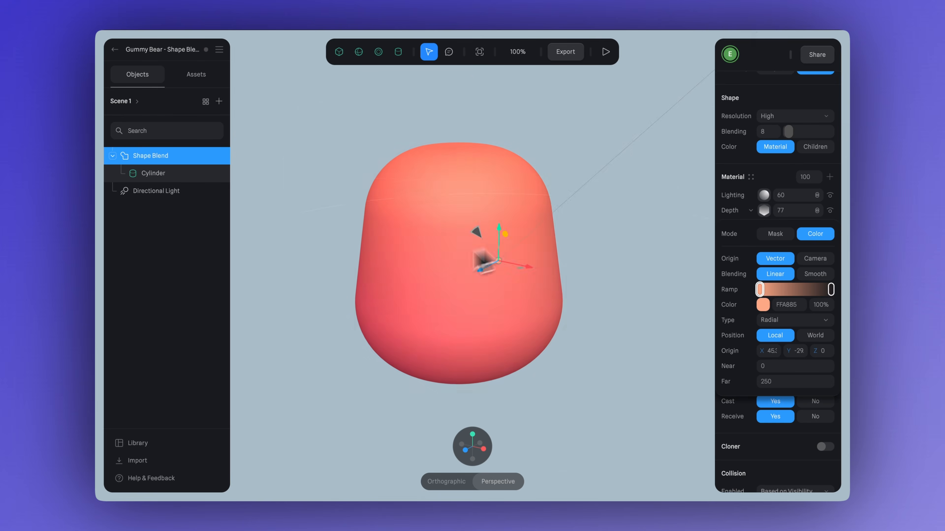
mouse_move(484, 257)
mouse_down()
mouse_move(491, 110)
mouse_move(484, 292)
mouse_move(456, 93)
mouse_up()
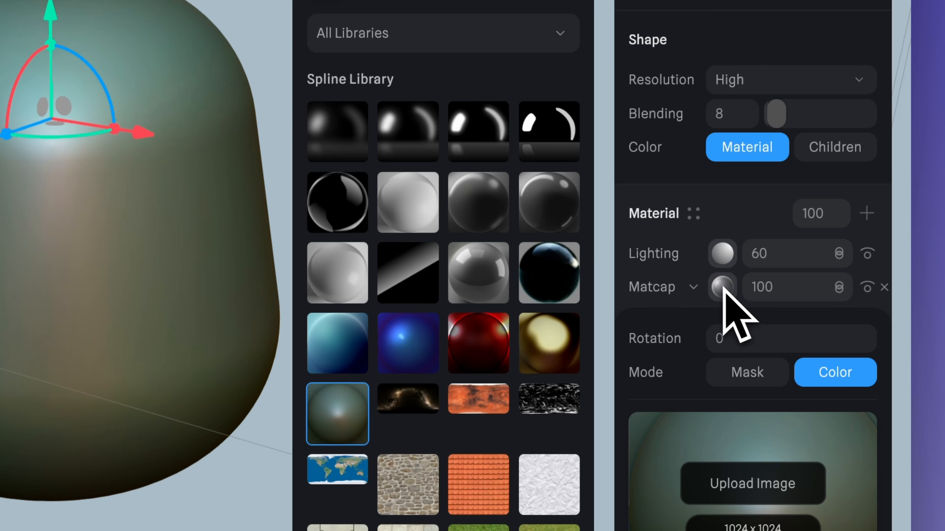
Apply a glossy dark sphere texture to the Matcap layer and set its blend mode to Overlay
click(554, 215)
scroll(655, 250, down, 1)
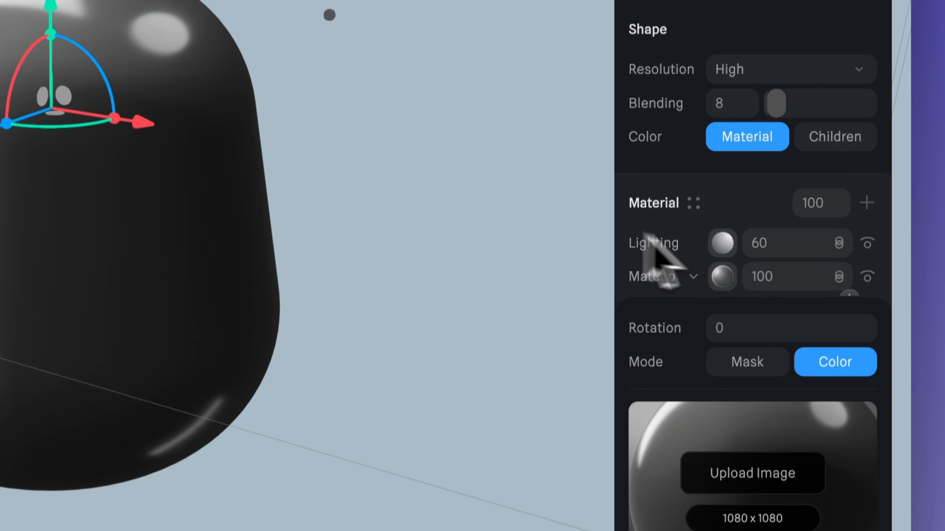
click(839, 258)
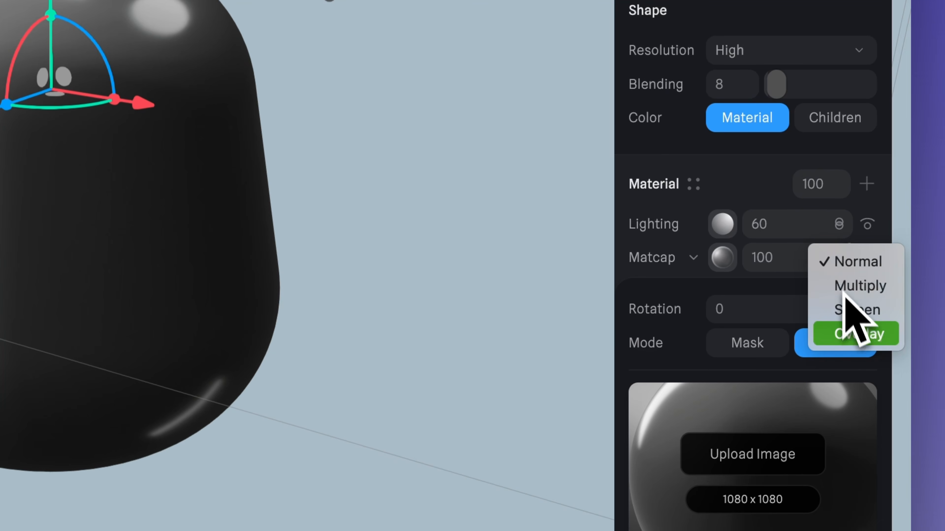
click(848, 337)
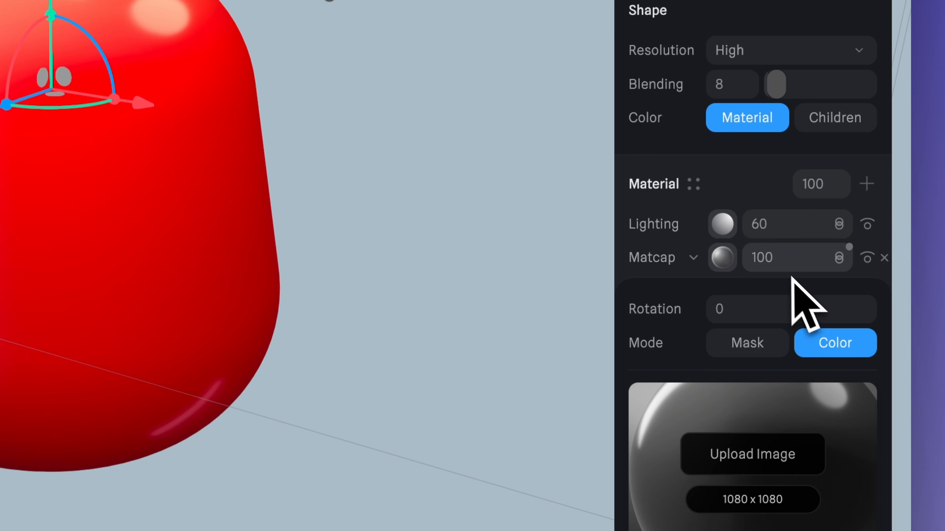
Set the Matcap layer's opacity to 45
click(795, 264)
text(45)
key(Return)
click(723, 258)
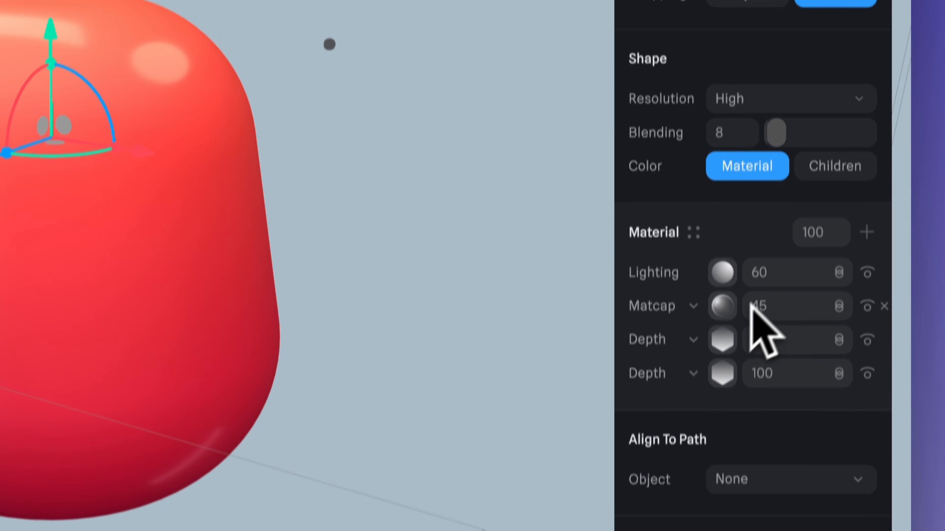
Change the Lighting layer's type to Physical and its blend mode to Screen
click(724, 309)
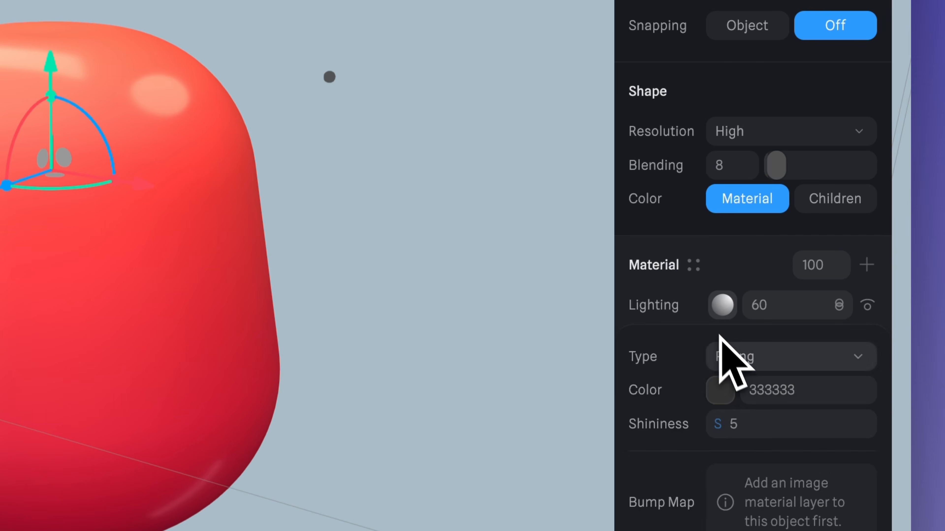
click(769, 357)
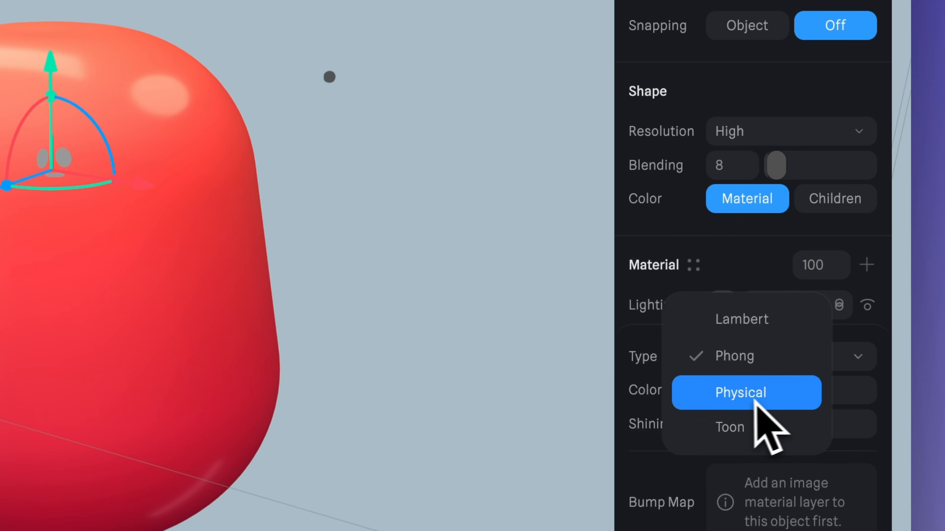
click(729, 401)
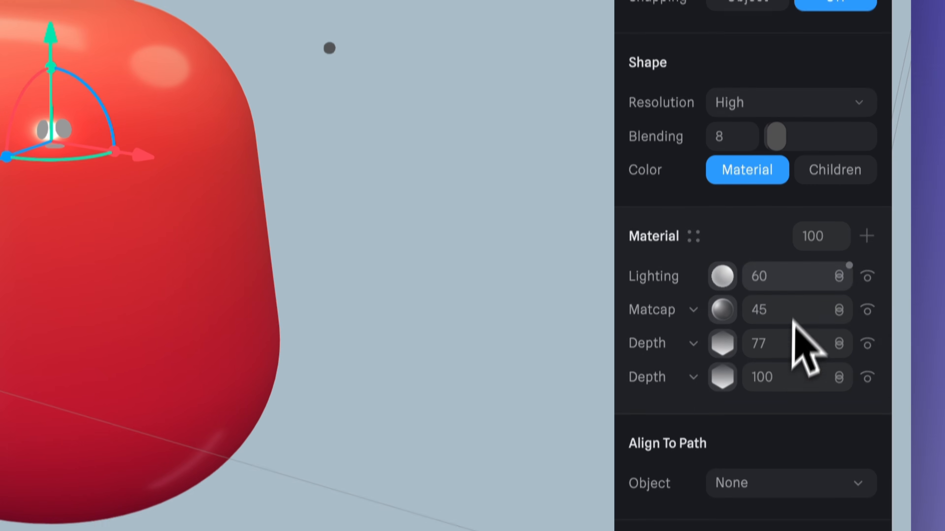
click(839, 305)
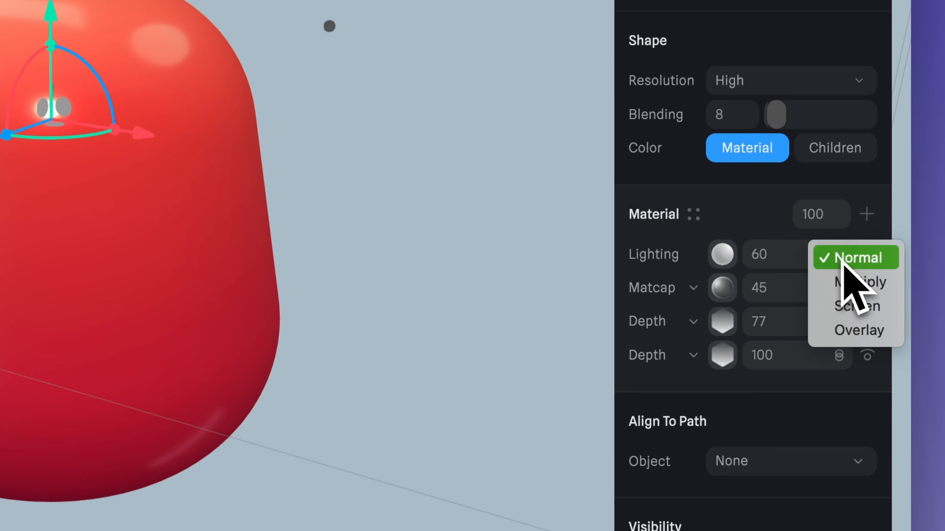
click(855, 305)
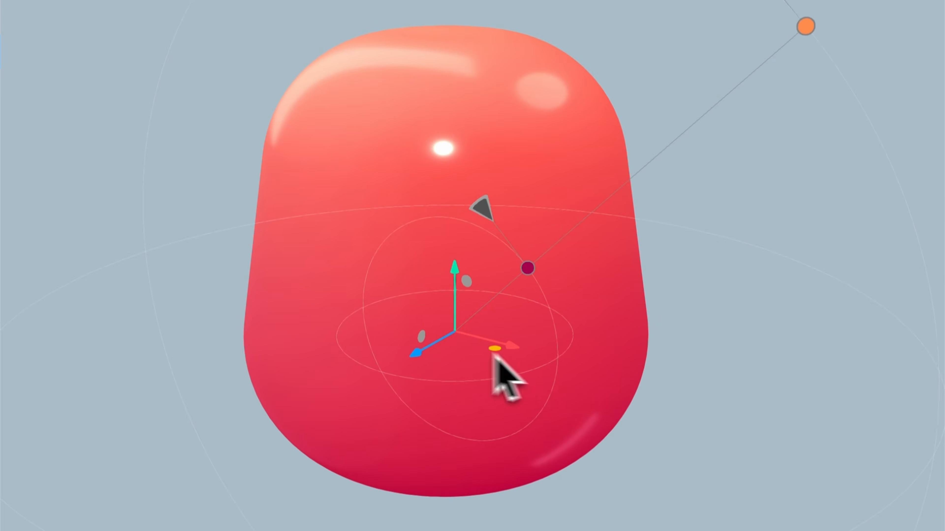
Reposition the radial origin of the bottom Depth layer on the body
drag(506, 375, 554, 201)
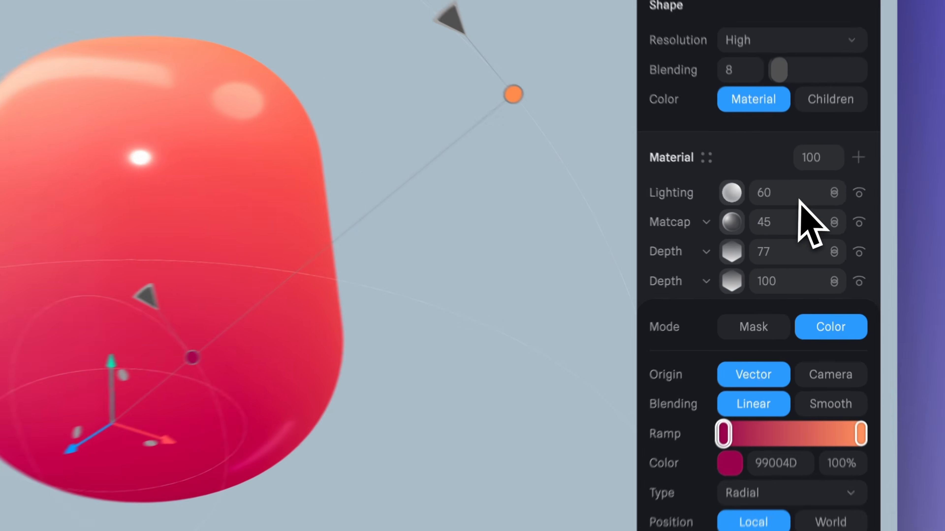
Add a Fresnel layer to the material between the Lighting and upper Depth layers, keeping Matcap on top
click(829, 204)
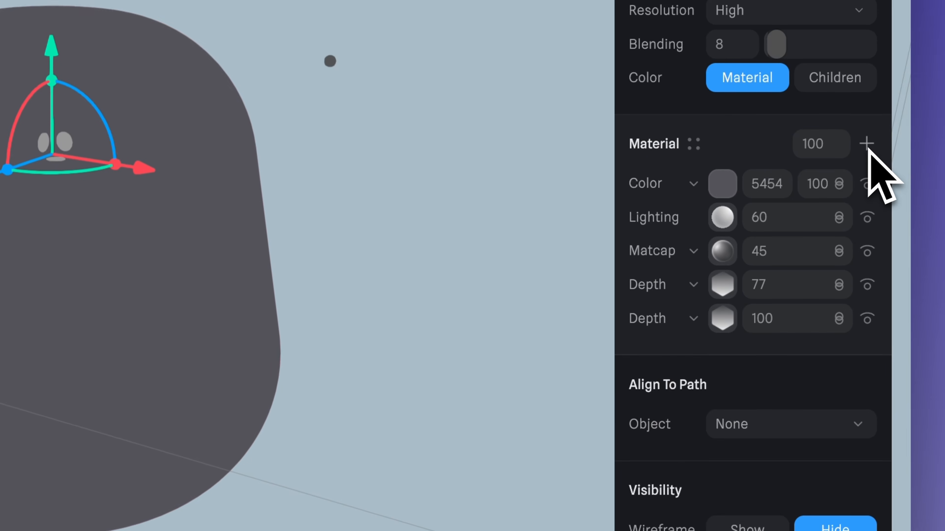
click(726, 180)
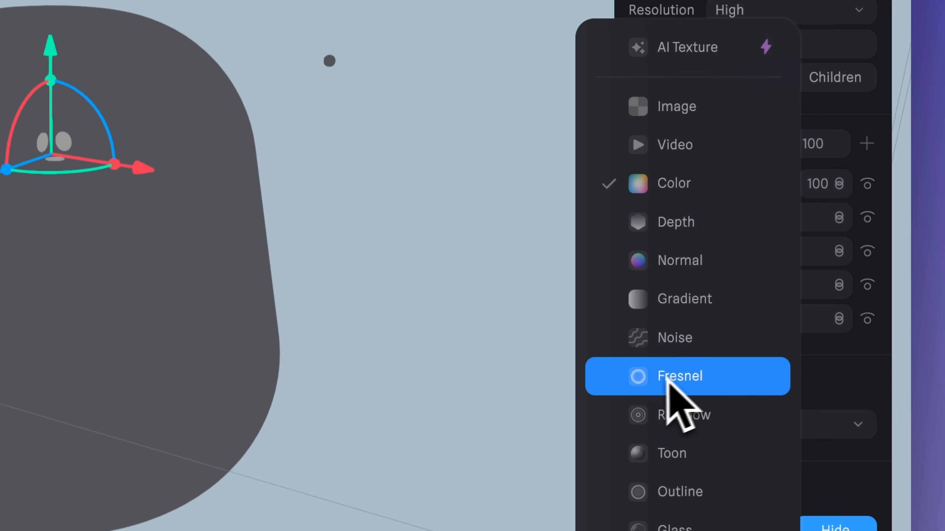
click(690, 384)
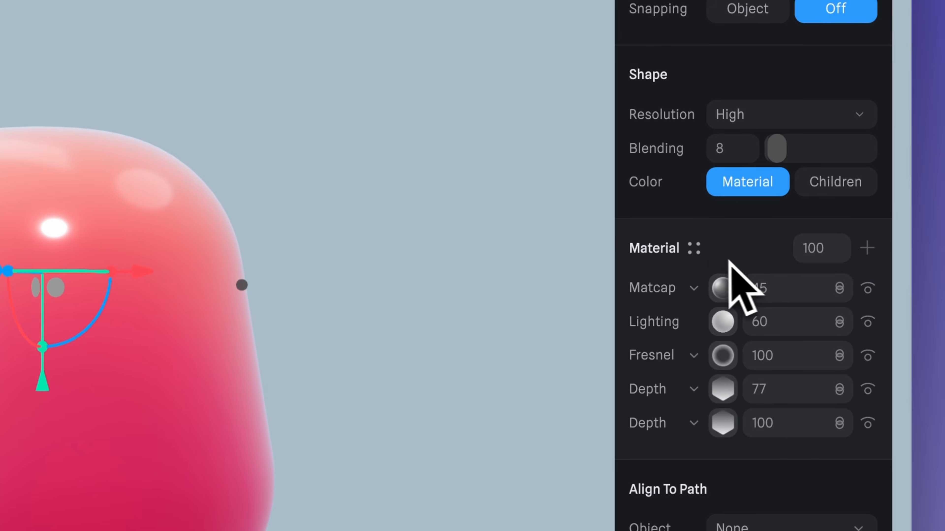
Save the current material as a reusable material asset named Gummy
click(751, 205)
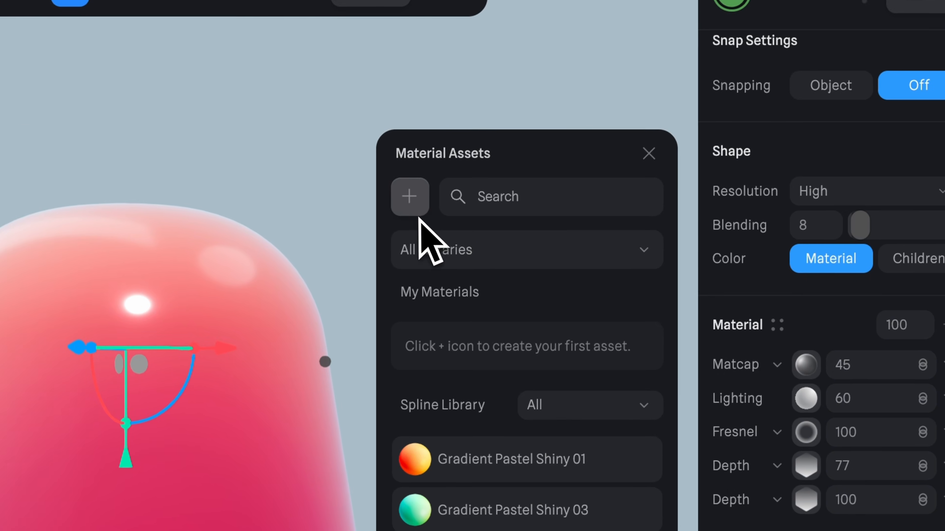
click(328, 128)
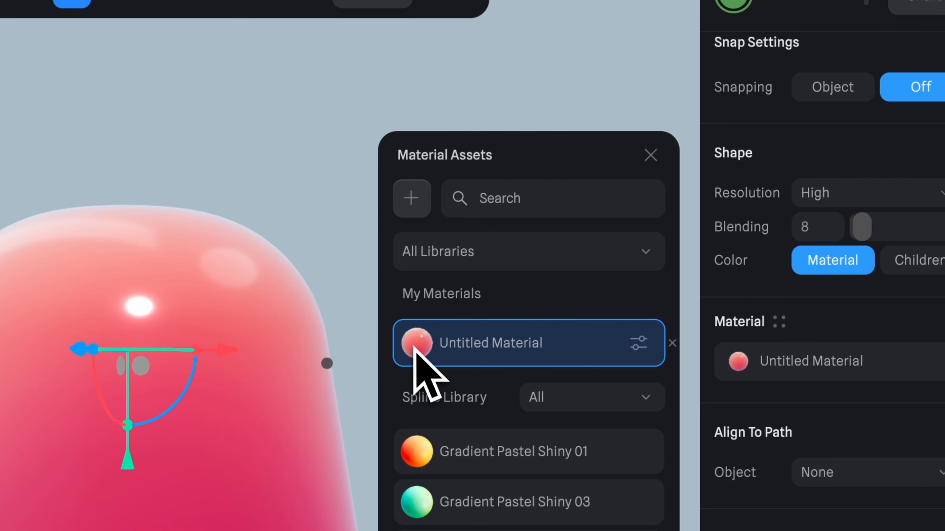
double_click(451, 352)
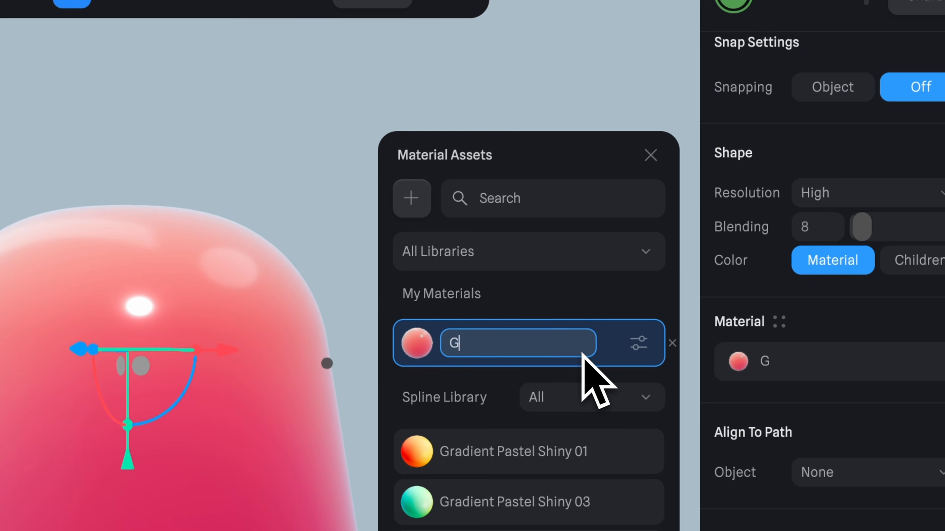
text(Gummy)
key(Return)
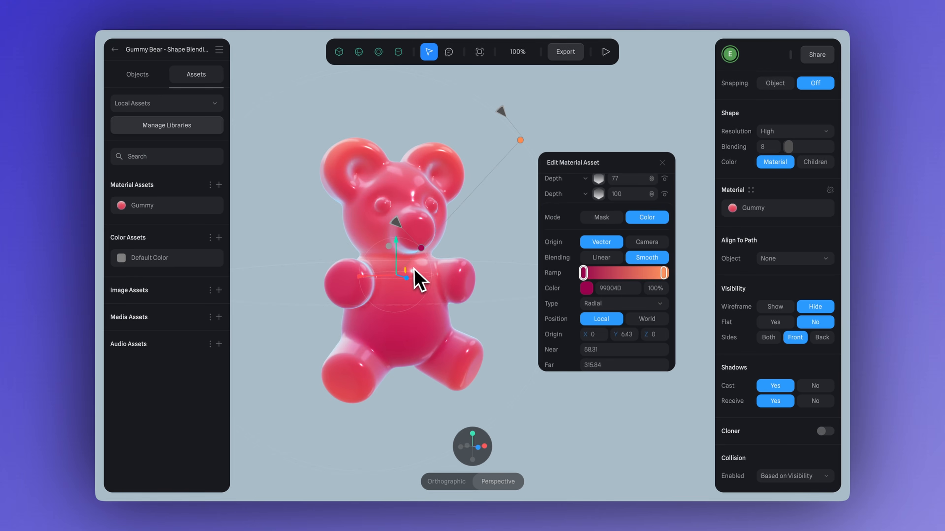
Try a different radial origin and a different dark ramp color for the Gummy asset's bottom Depth layer on the complete bear
drag(406, 270, 372, 243)
click(587, 288)
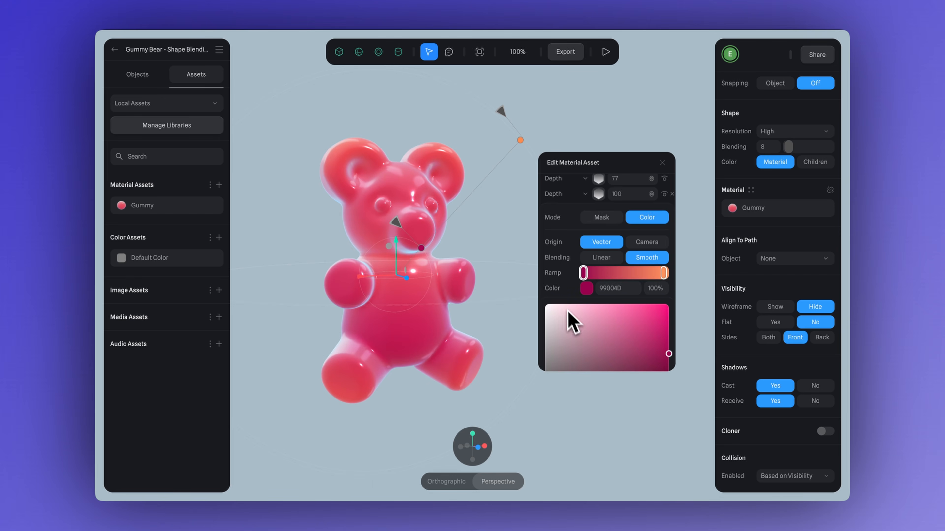
scroll(608, 330, down, 3)
drag(653, 344, 599, 339)
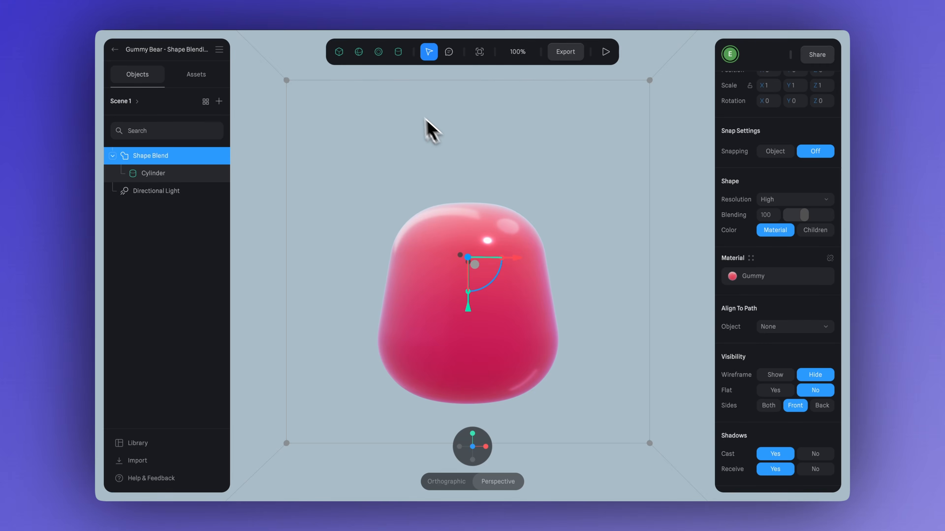
Try adding a sphere to the Shape Blend, blending it with the body at several positions, and shifting the peach Depth layer's origin
click(359, 51)
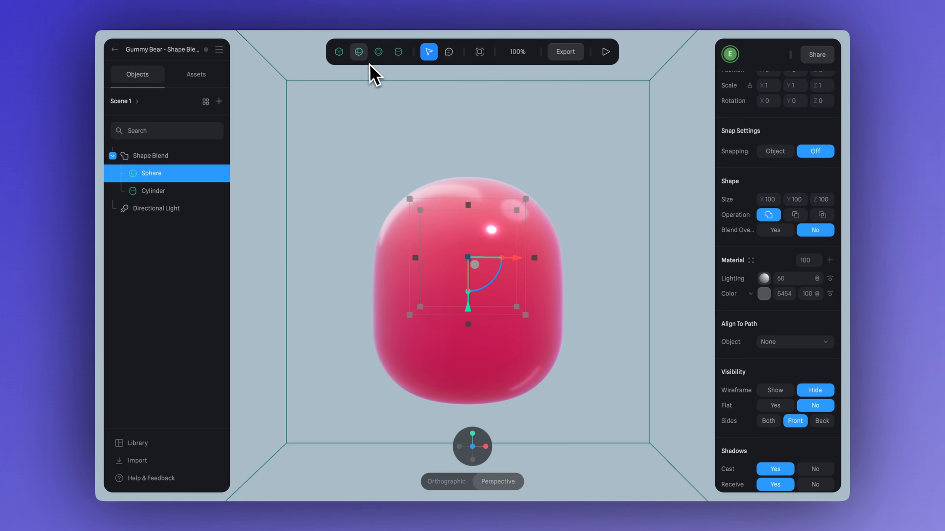
drag(475, 265, 401, 190)
drag(401, 189, 298, 223)
drag(496, 165, 554, 201)
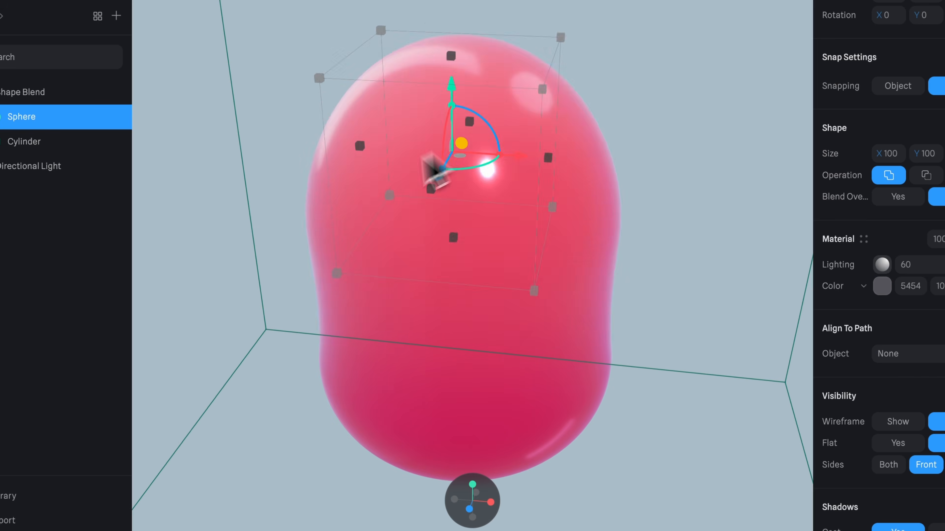
drag(430, 167, 688, 143)
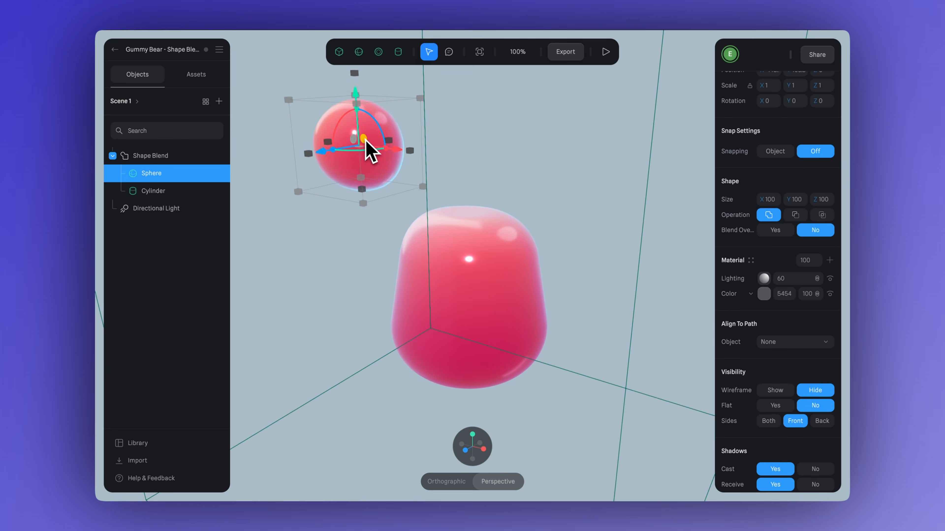
drag(366, 152, 506, 138)
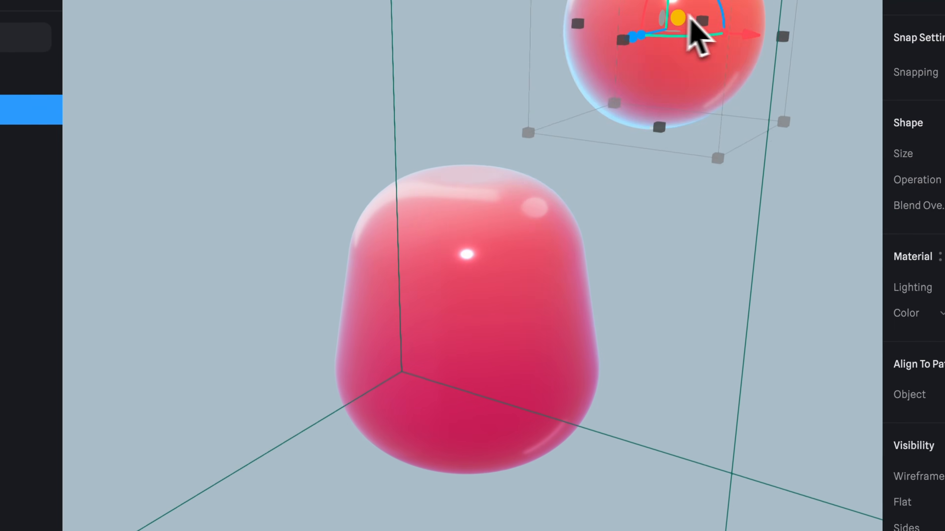
drag(696, 35, 689, 133)
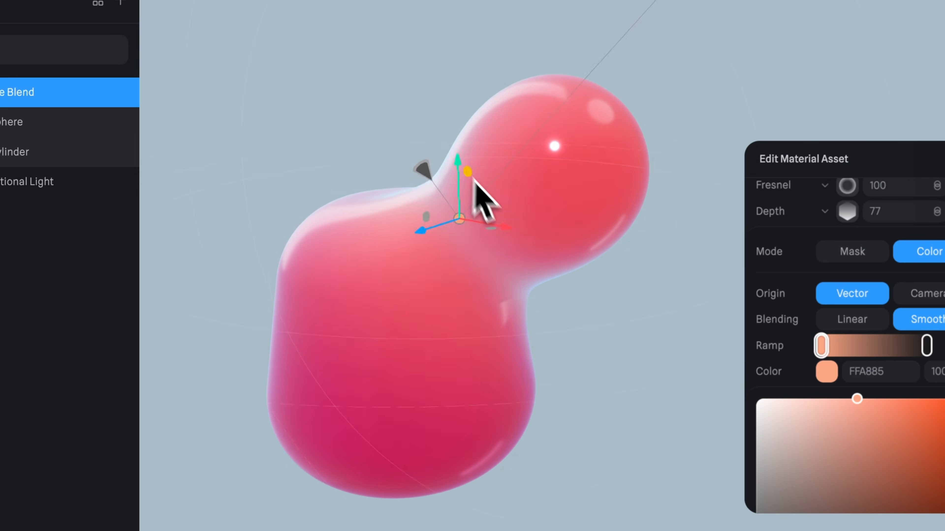
drag(481, 196, 526, 146)
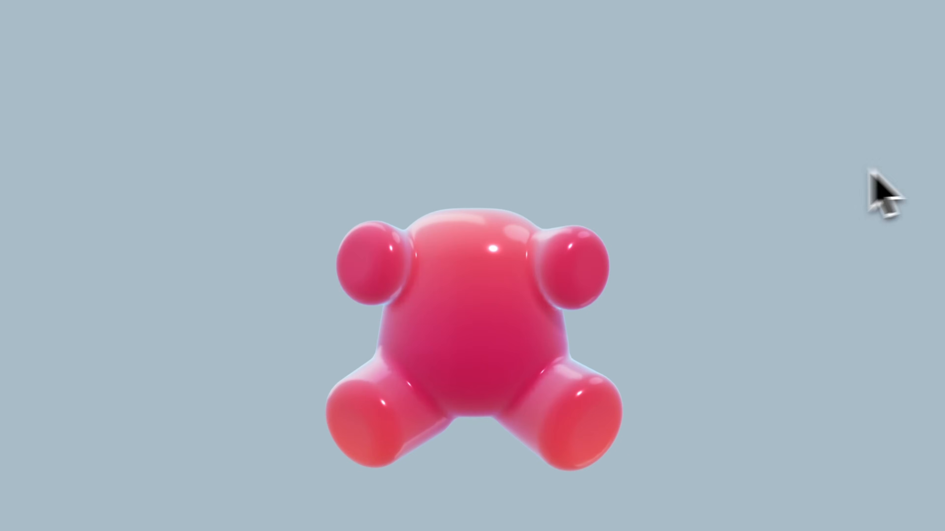
drag(627, 151, 515, 148)
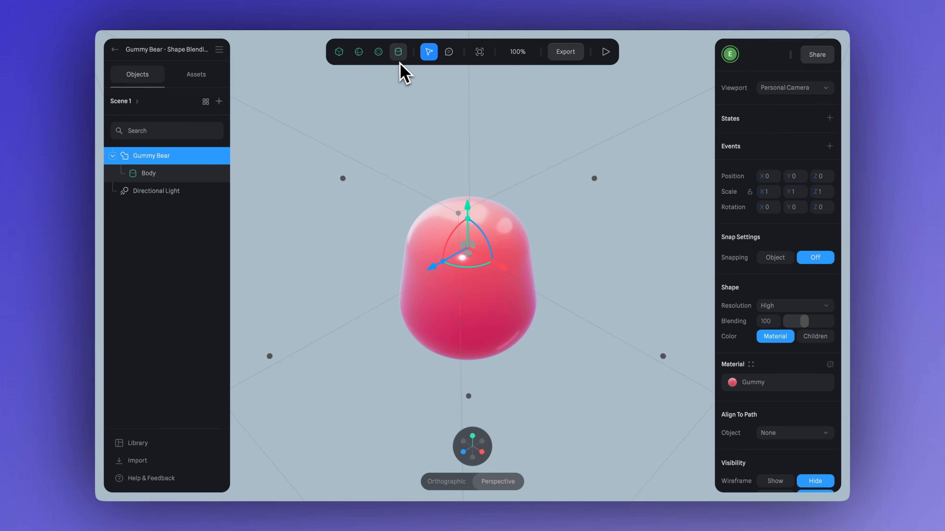
Add a second cylinder to the Gummy Bear blend and tilt it outward from the lower body at about X -84, Y -56, Z 74
click(397, 53)
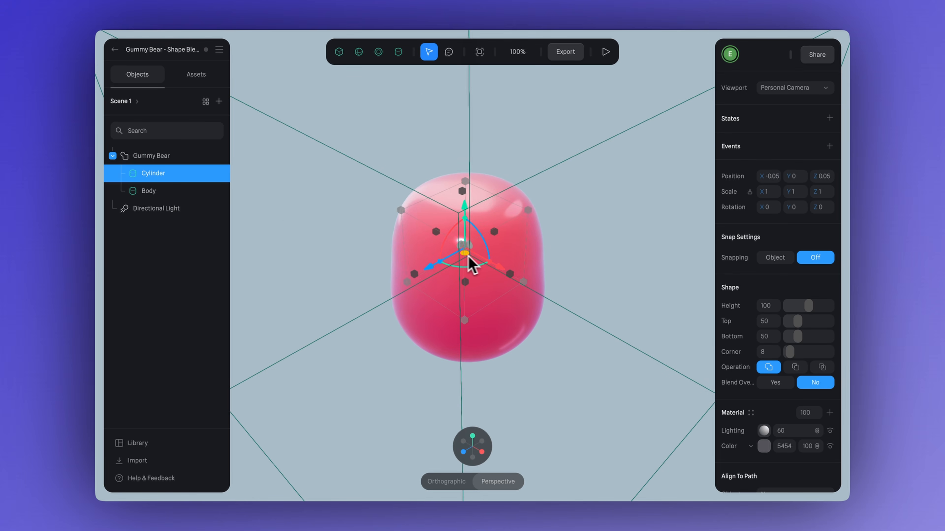
drag(468, 257, 333, 281)
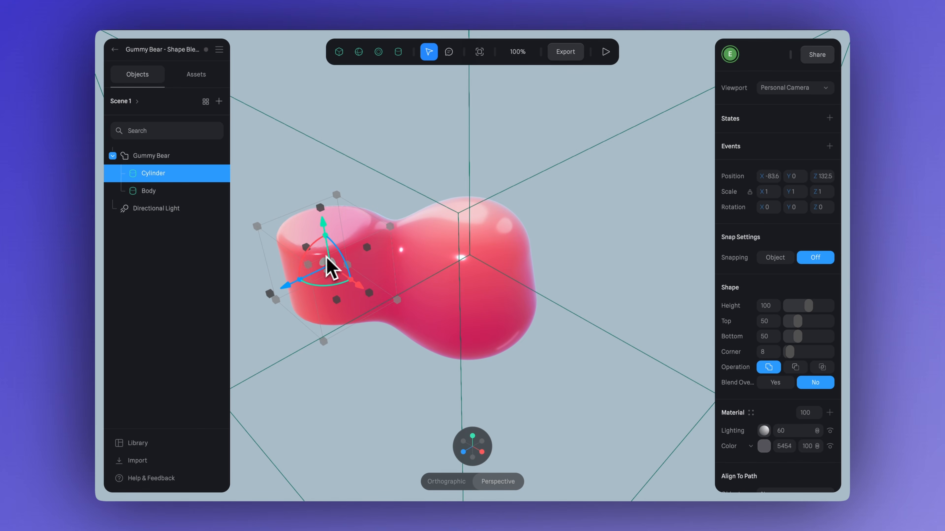
drag(306, 268, 331, 258)
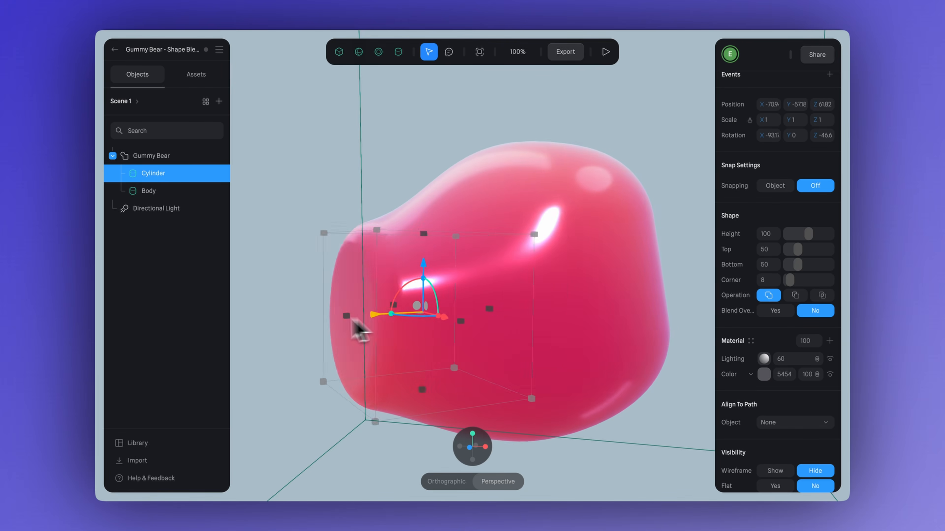
mouse_move(358, 326)
mouse_down()
mouse_move(277, 333)
mouse_move(435, 316)
mouse_move(346, 317)
mouse_up()
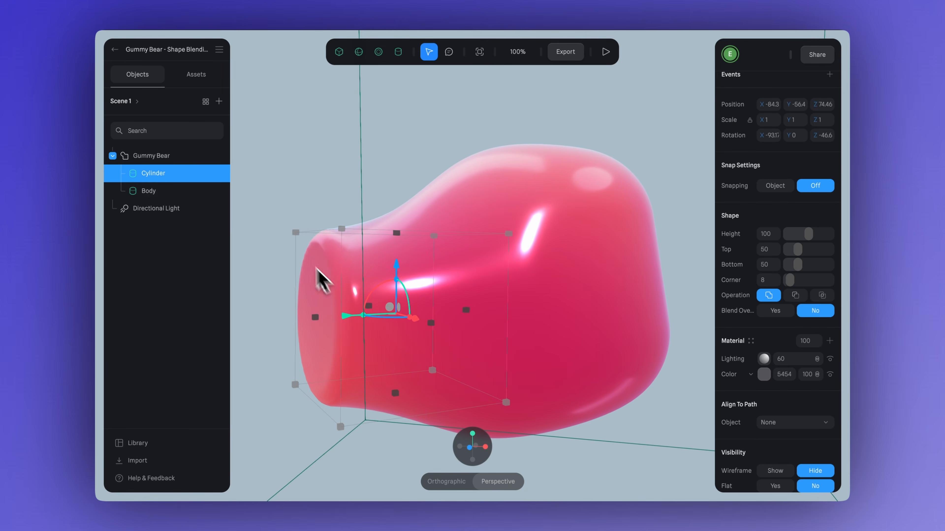
Set the Gummy Bear shape blend's blending to 8
click(170, 157)
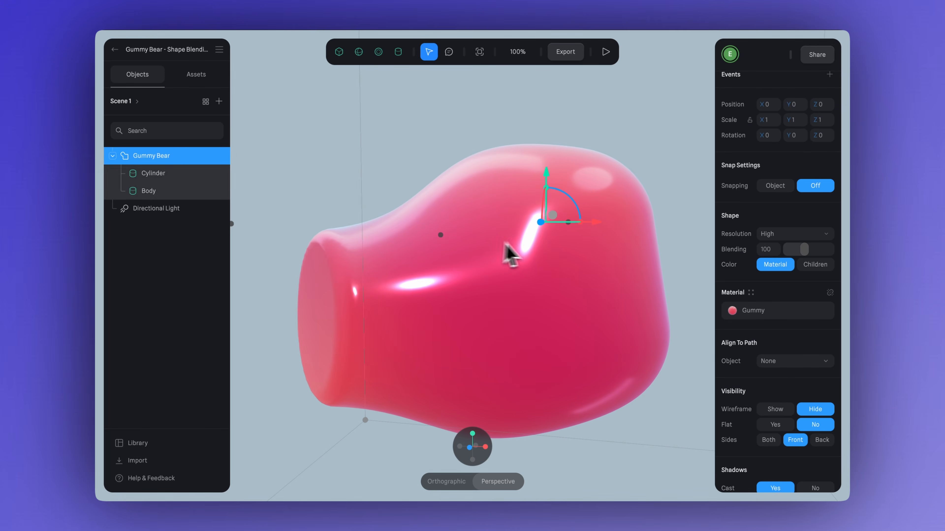
drag(788, 251, 790, 256)
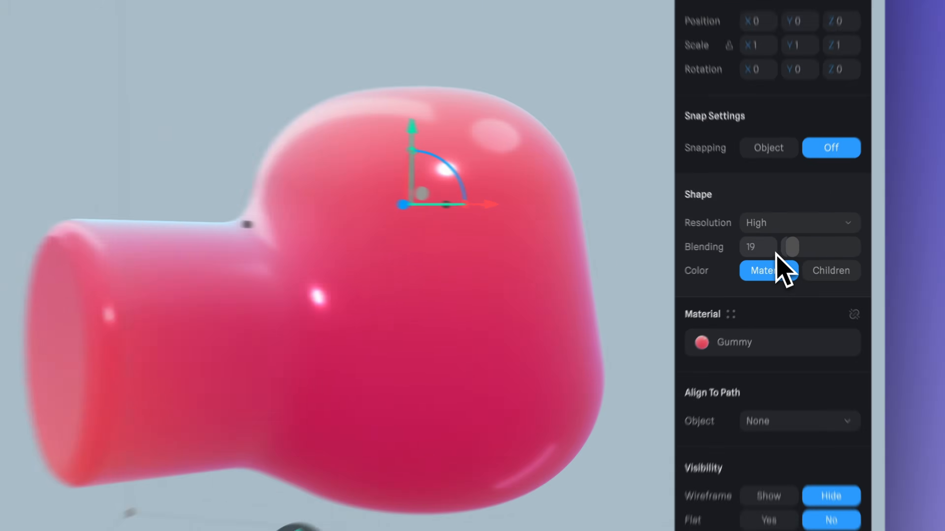
click(773, 253)
text(8)
key(Return)
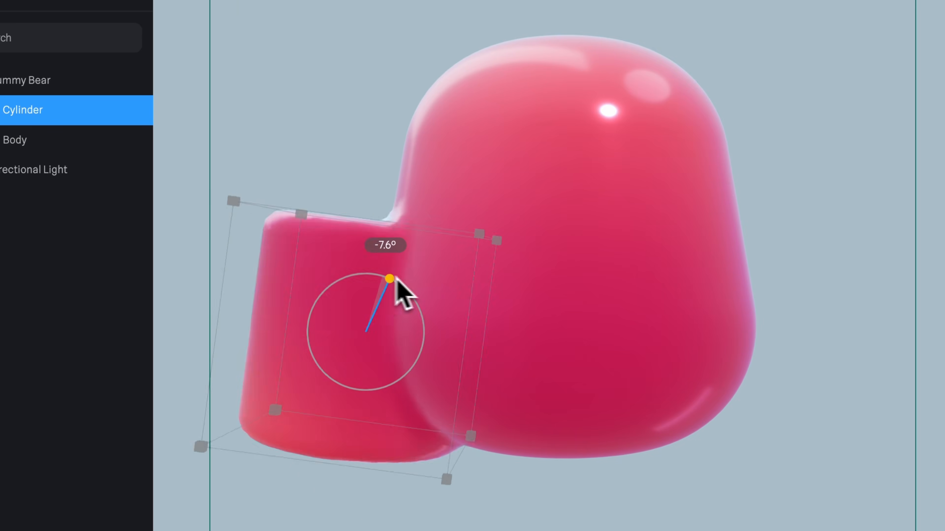
Place the leg cylinder at -70, -120, 35 with rotation 0, 50, -70, and set its top to 45, bottom to 40 and corner to 20
drag(394, 270, 472, 355)
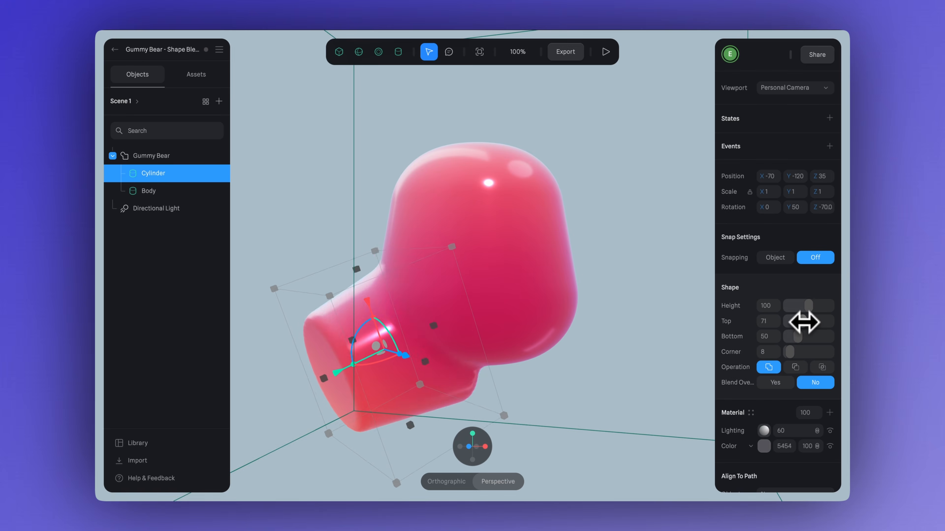
drag(804, 321, 798, 325)
drag(798, 338, 797, 339)
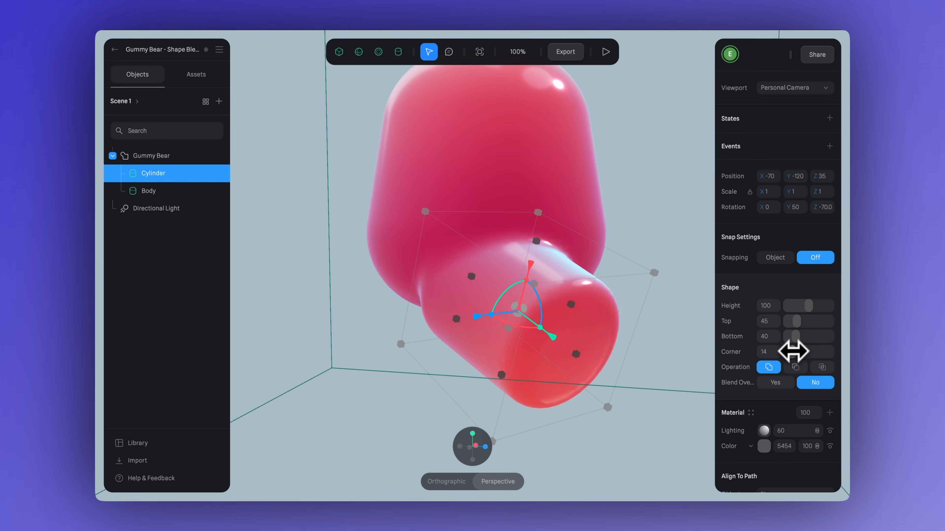
mouse_move(793, 350)
mouse_down()
mouse_move(806, 350)
mouse_move(797, 351)
mouse_up()
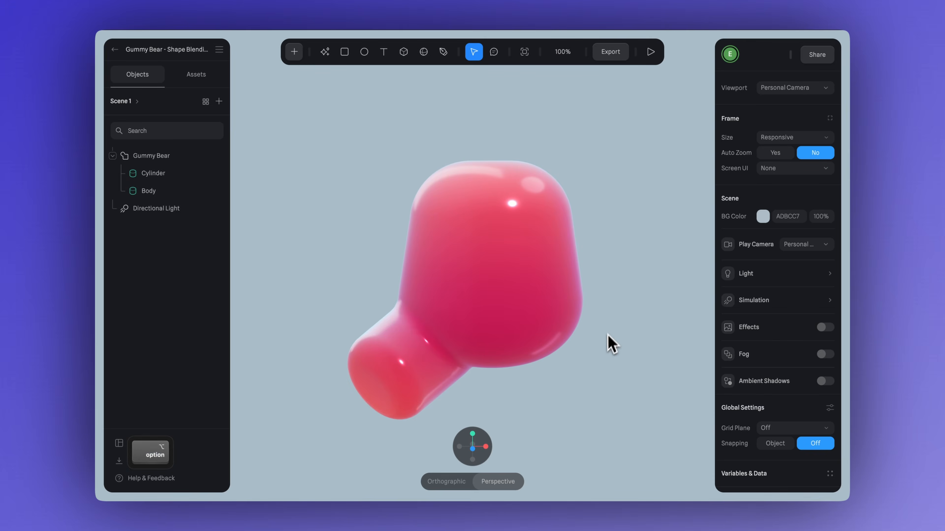
Rename the leg cylinder R_Leg and make a mirrored duplicate named L_Leg at X 70 on the body's opposite side
mouse_move(609, 343)
mouse_down()
mouse_move(632, 363)
mouse_move(592, 356)
mouse_move(605, 352)
mouse_up()
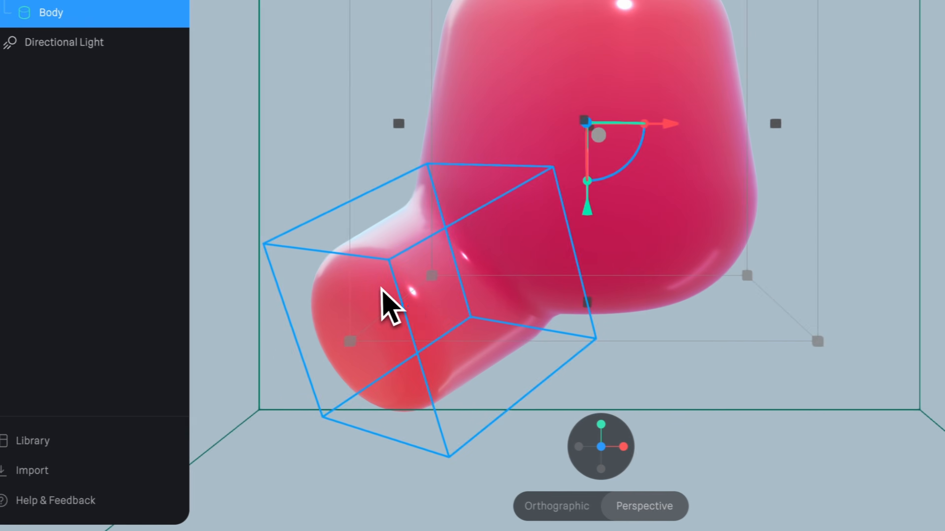
click(288, 283)
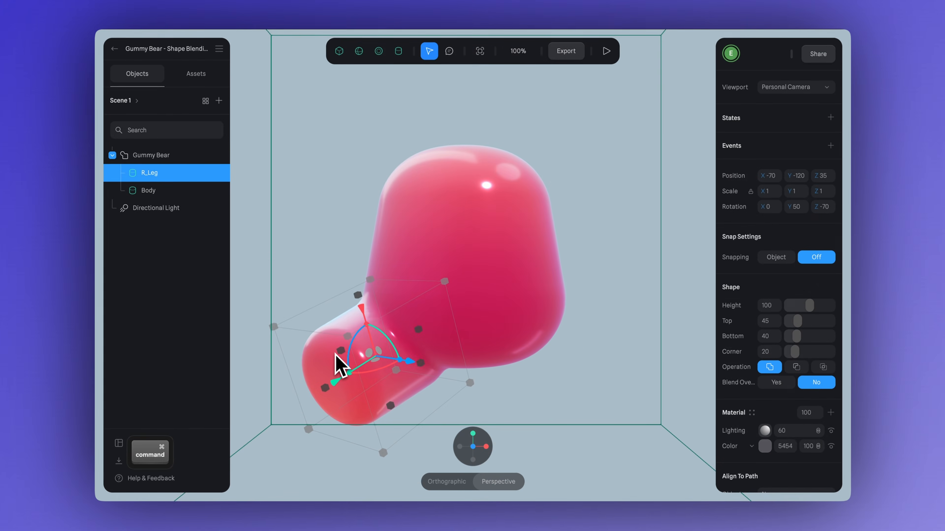
key(super+d)
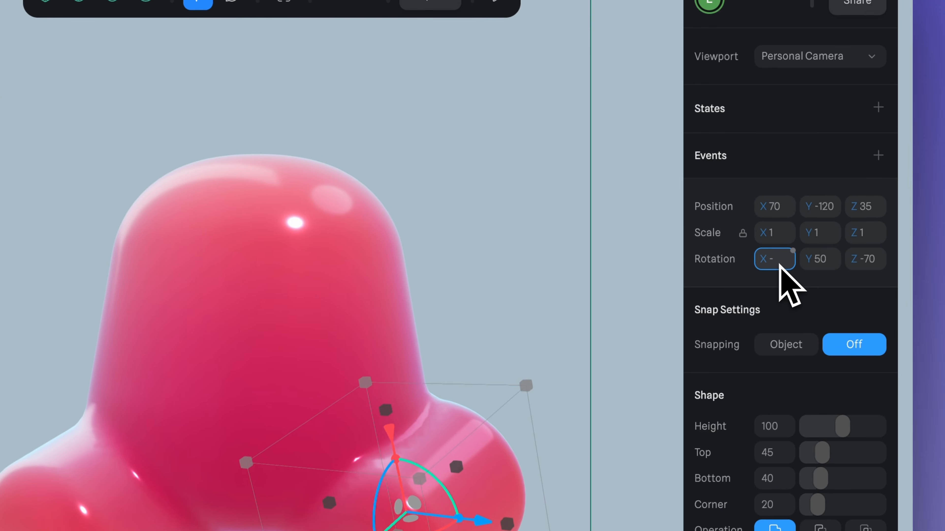
text(0)
key(Return)
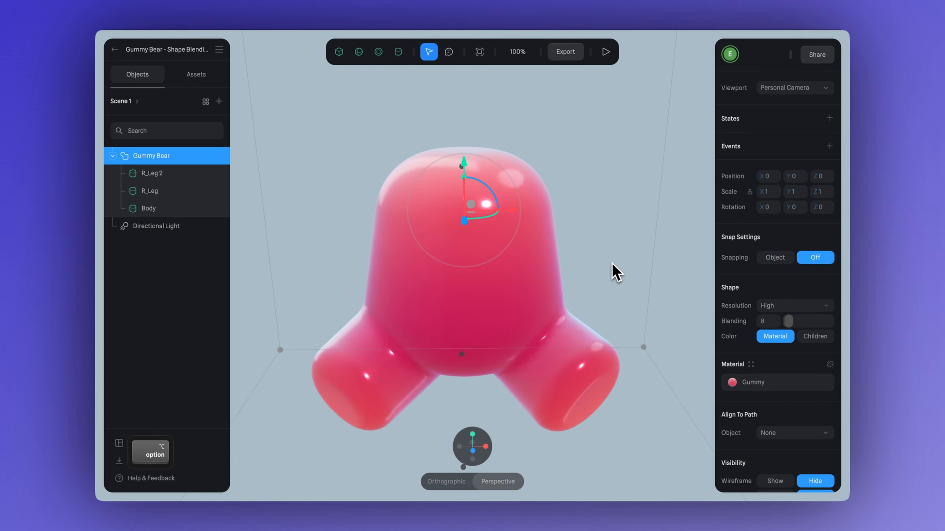
alt+drag(616, 273, 593, 260)
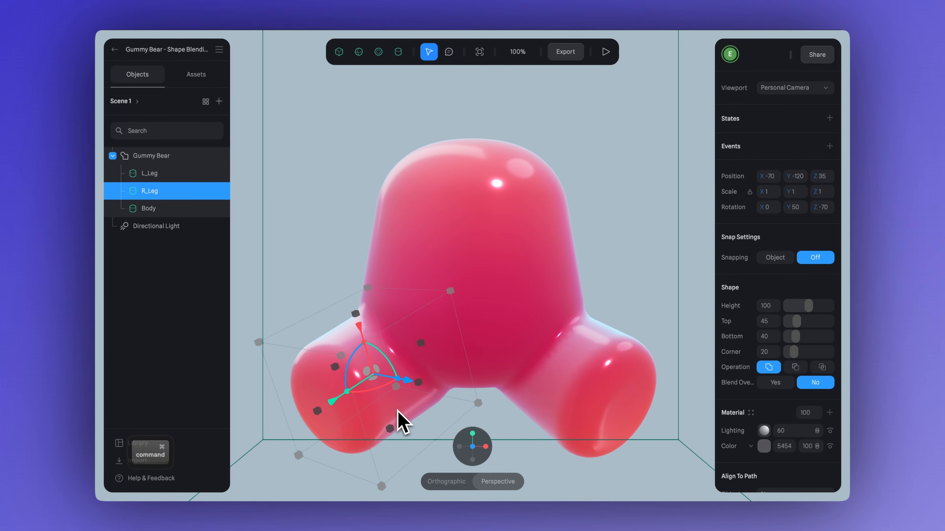
Duplicate R_Leg as the right arm R_Arm at -70, 0, 30 with rotation 0, 50, -95, height 85, top 25 and bottom 40
key(super+d)
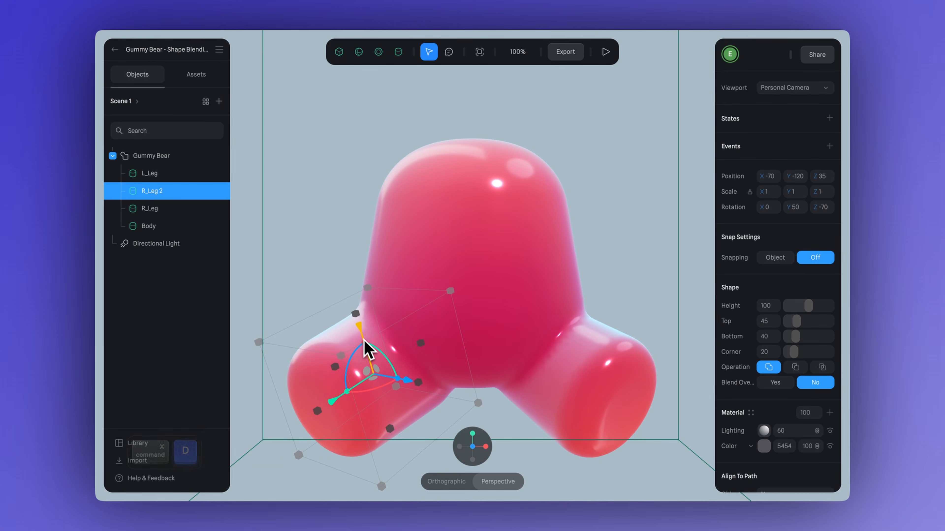
drag(364, 340, 339, 190)
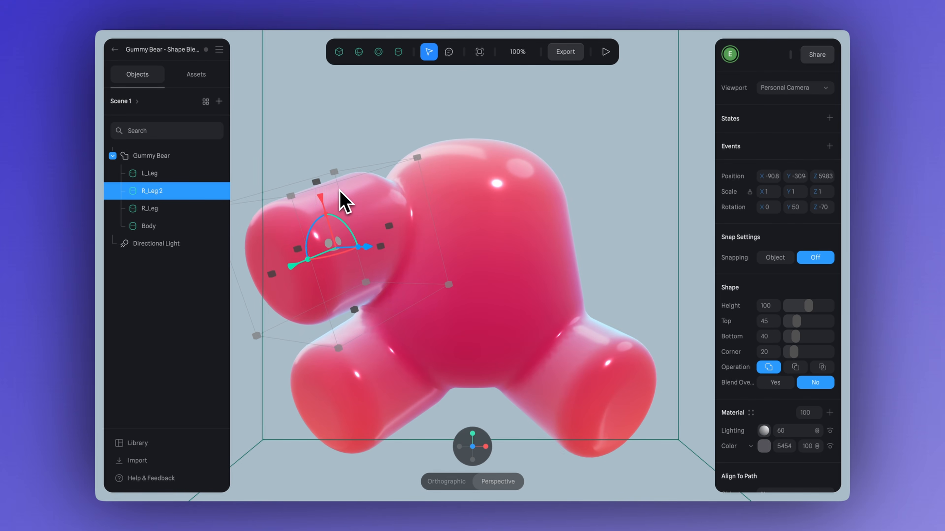
alt+drag(650, 221, 645, 242)
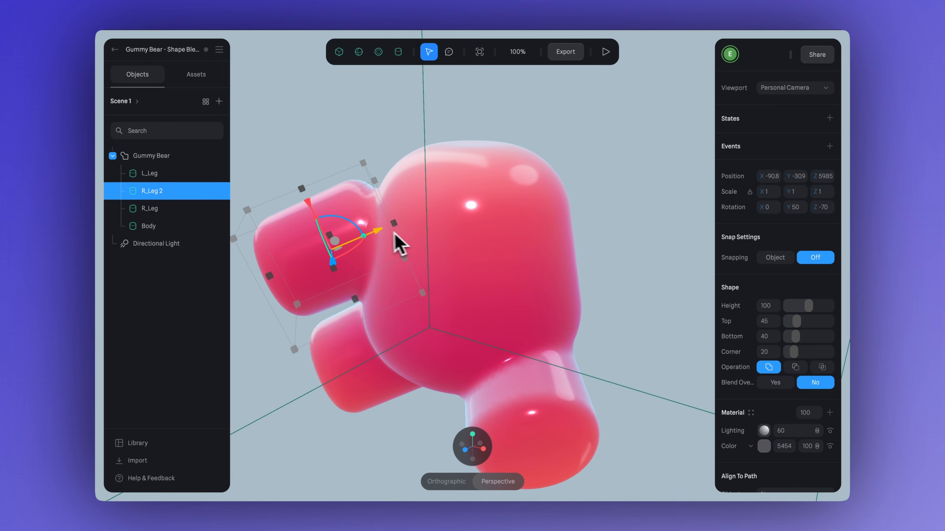
drag(395, 235, 398, 180)
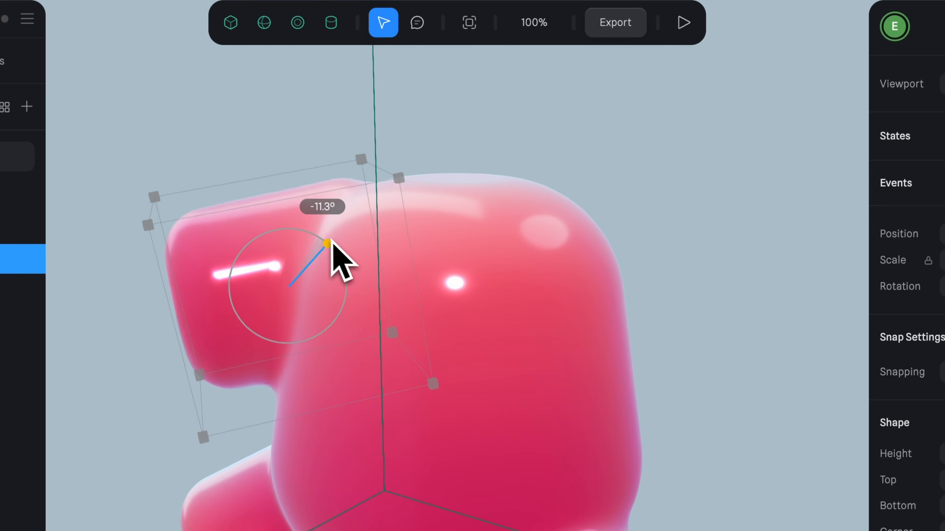
drag(331, 240, 350, 253)
mouse_move(796, 321)
mouse_down()
mouse_move(805, 319)
mouse_move(796, 318)
mouse_up()
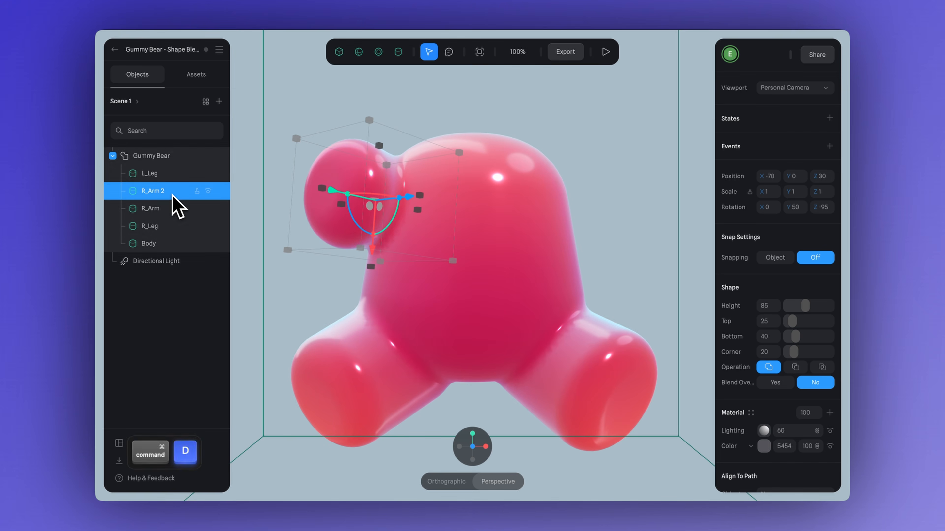
Rename the duplicated arm L_Arm and mirror it to the body's other side with position X 70 and rotation X 180
double_click(175, 190)
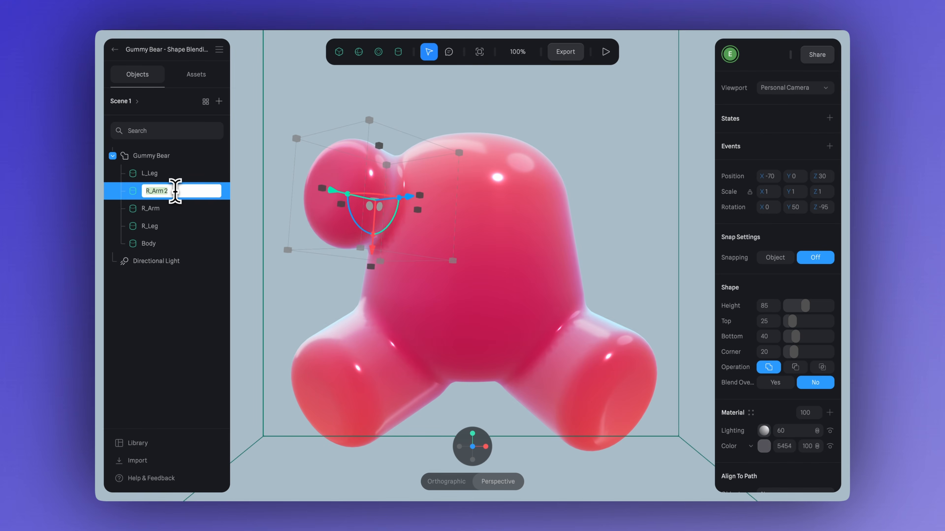
key(BackSpace)
key(BackSpace)
click(770, 178)
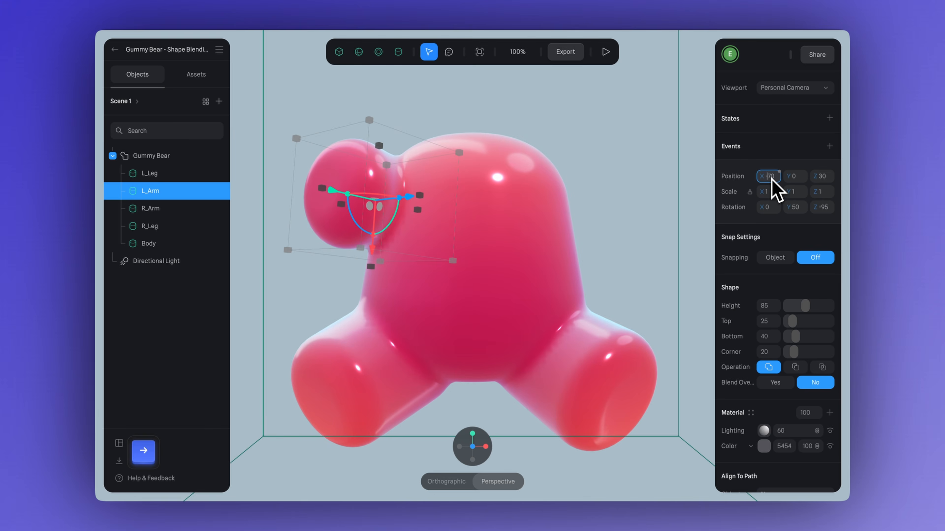
text(70)
key(Return)
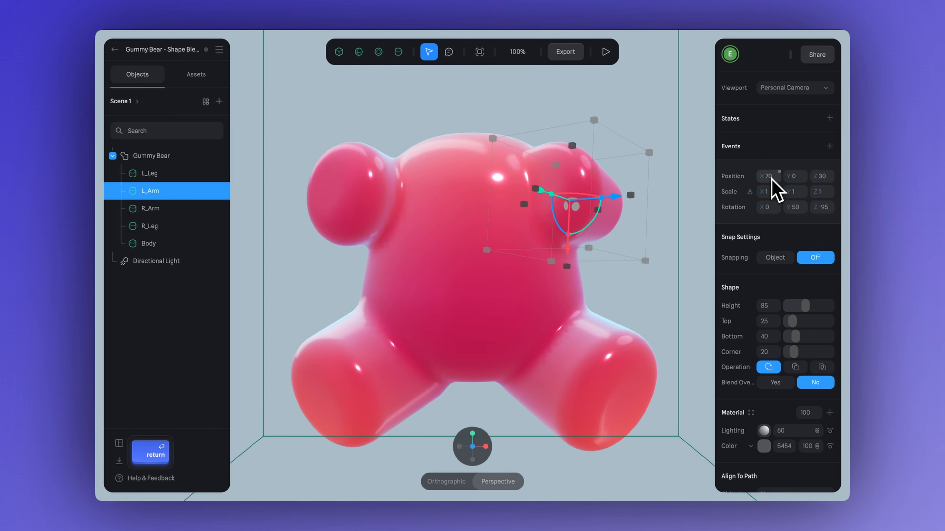
click(773, 209)
text(180)
key(Return)
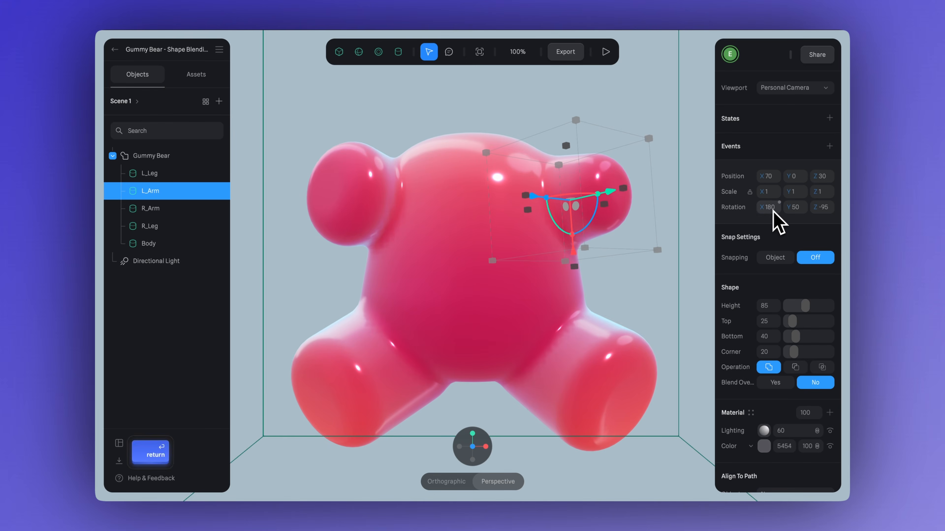
key(BackSpace)
click(650, 296)
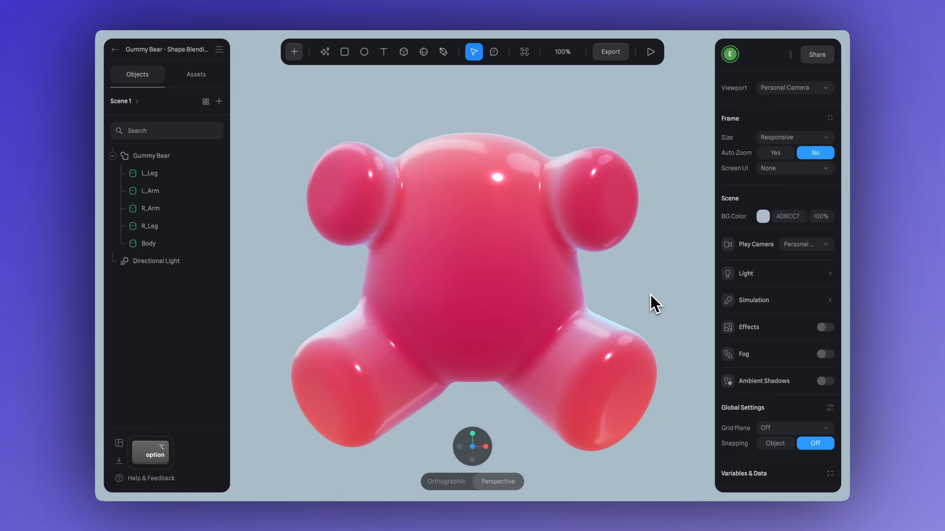
Add a sphere of size 160 to the Gummy Bear blend as the head, seated on the body at about Y 102
alt+drag(650, 296, 656, 316)
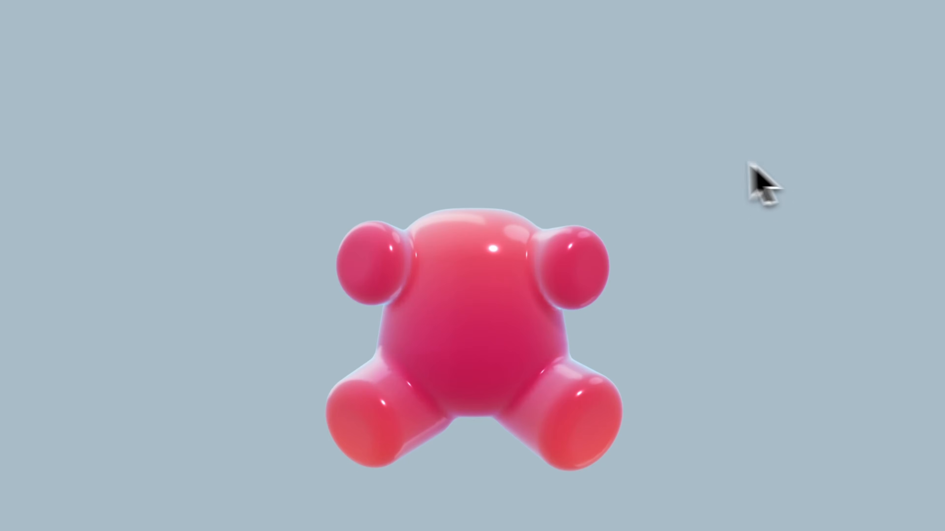
alt+drag(623, 167, 569, 196)
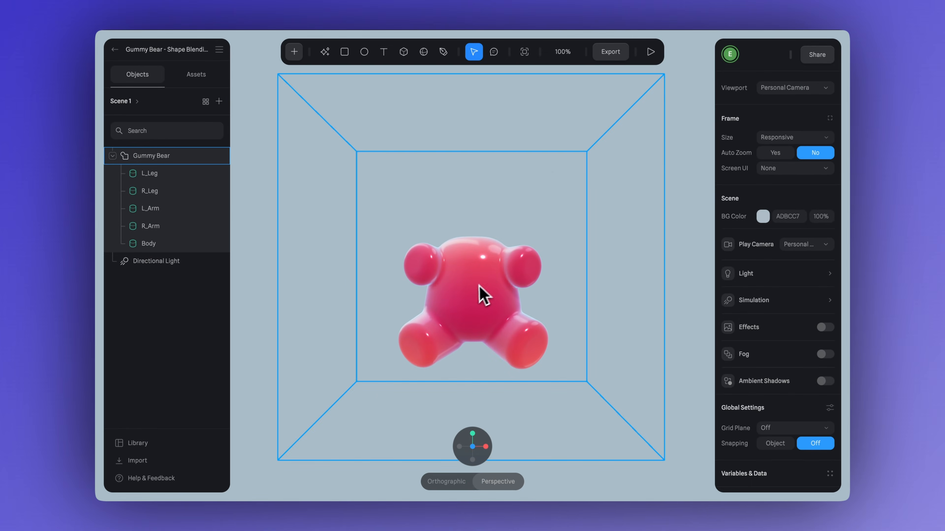
click(478, 284)
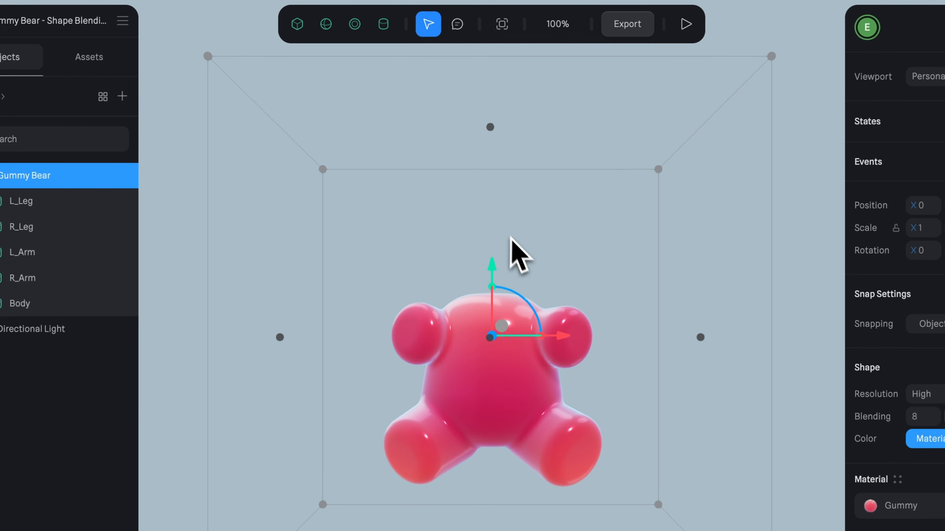
click(319, 68)
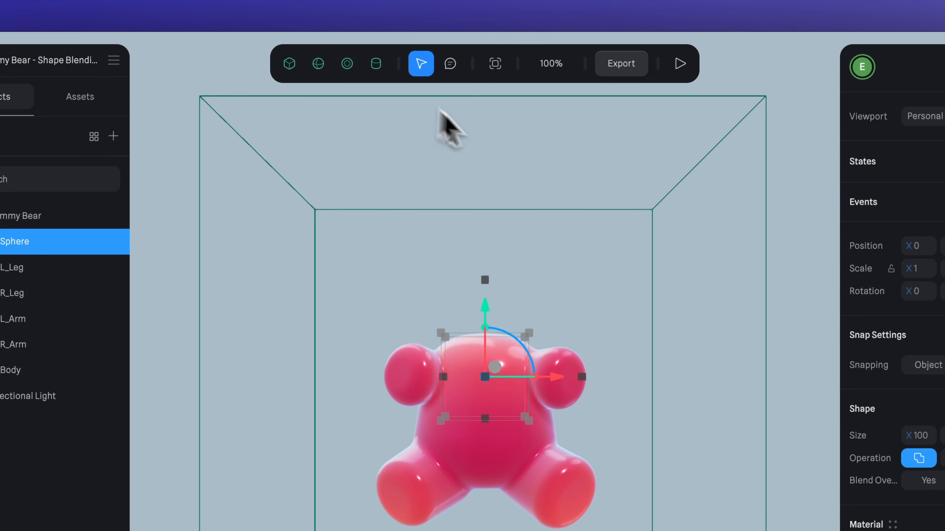
drag(498, 310, 537, 209)
mouse_move(615, 218)
alt+shift+mouse_down()
mouse_move(637, 210)
mouse_move(578, 226)
mouse_move(632, 221)
alt+shift+mouse_up()
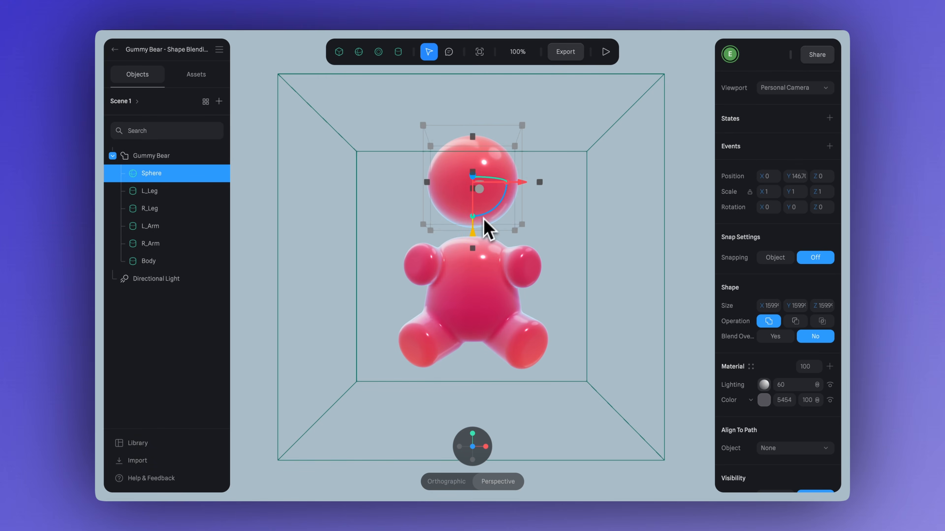
drag(476, 241, 476, 254)
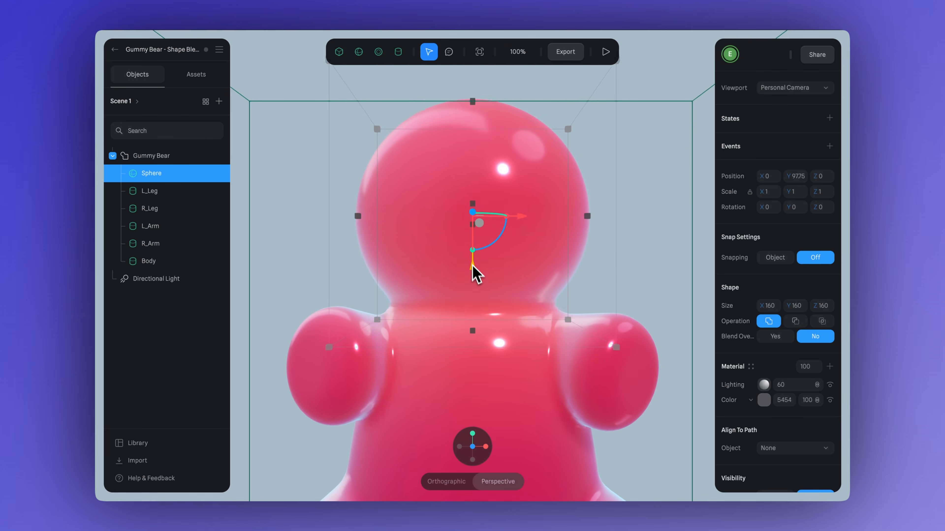
mouse_move(472, 265)
mouse_down()
mouse_move(460, 218)
mouse_move(469, 263)
mouse_up()
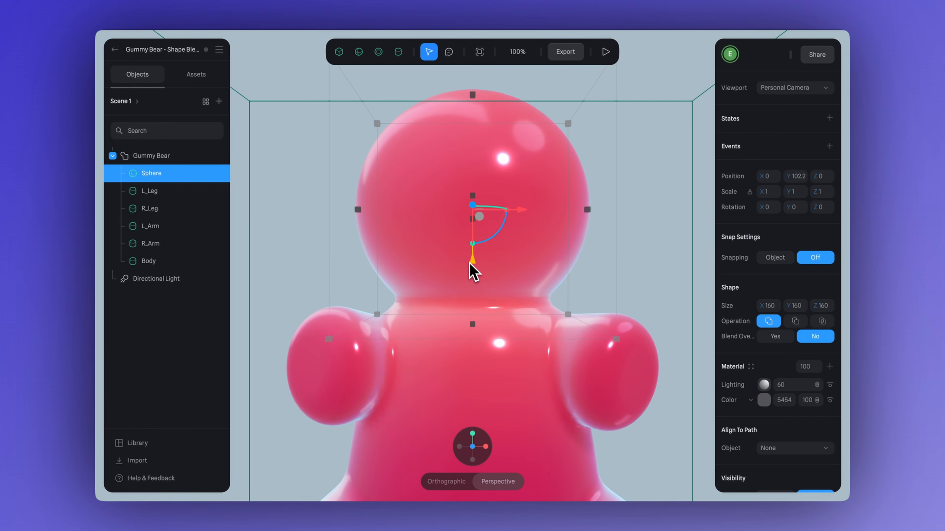
drag(578, 295, 667, 277)
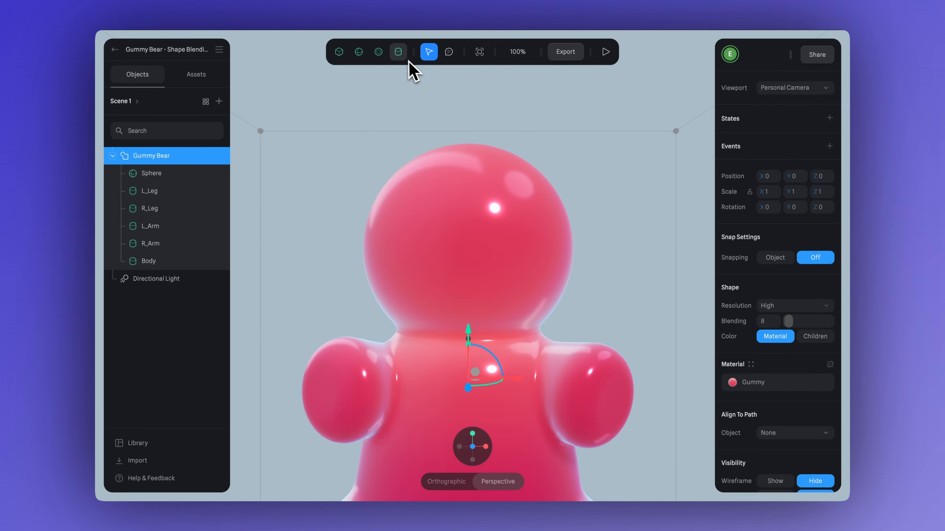
Add a cylinder to the Gummy Bear blend, move it beside the head at about X -129, Y 107, and set its X rotation to 95
click(398, 52)
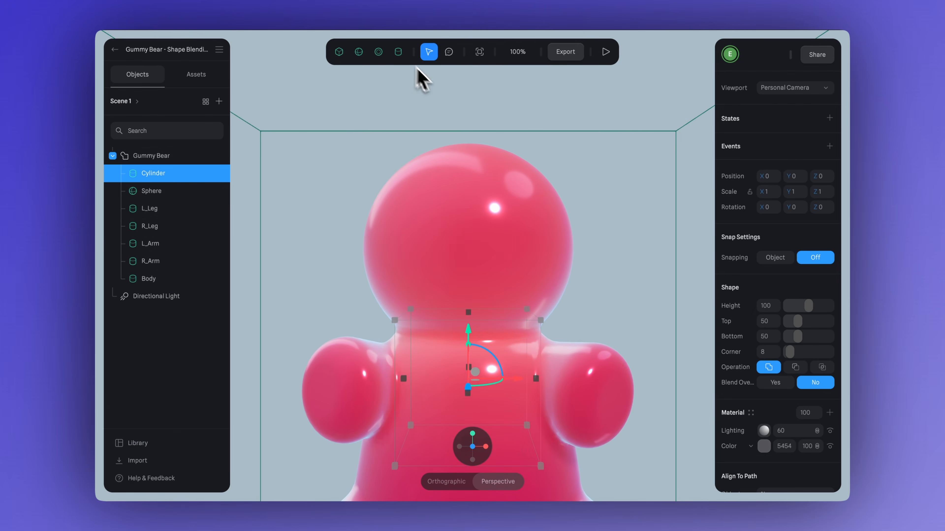
drag(476, 371, 303, 247)
click(531, 449)
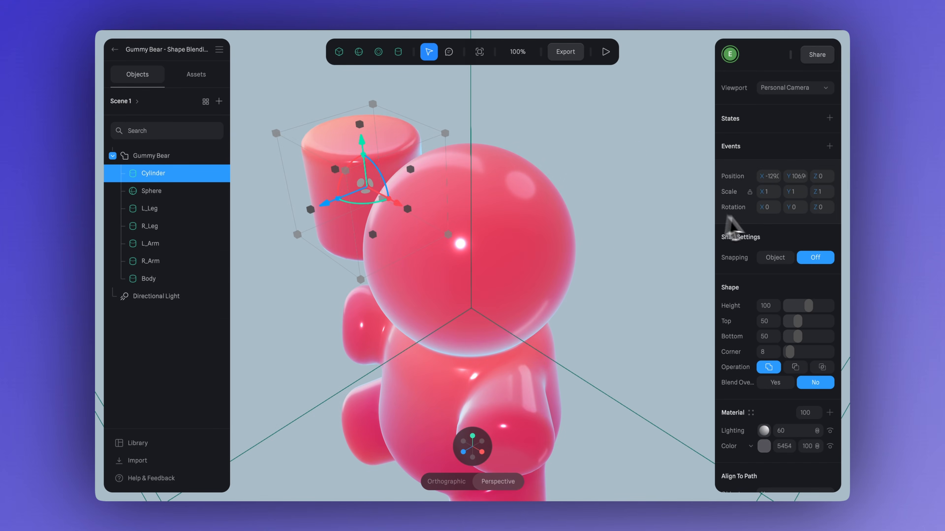
click(769, 207)
text(95)
key(Return)
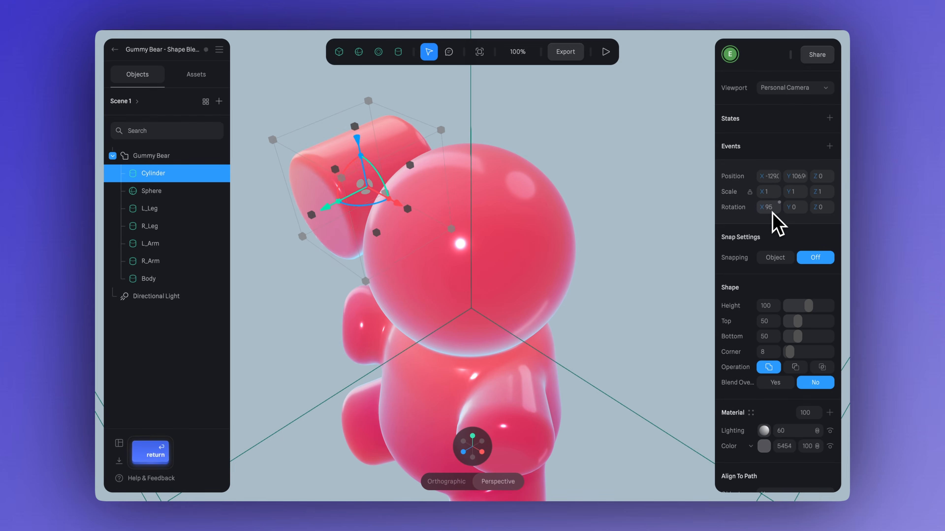
Place the cylinder on the front of the head as the snout at 0, 78, 64, with top 25 and corner 20
drag(367, 244, 296, 282)
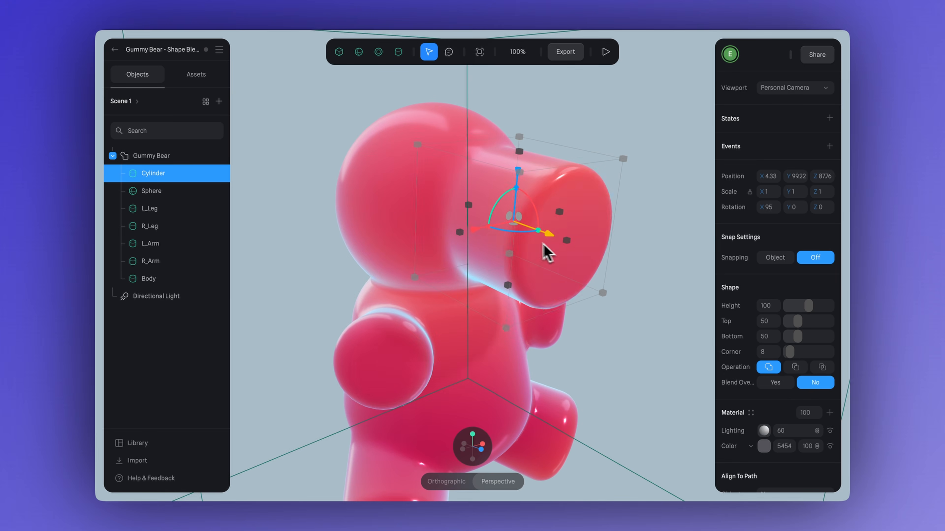
drag(513, 194, 503, 190)
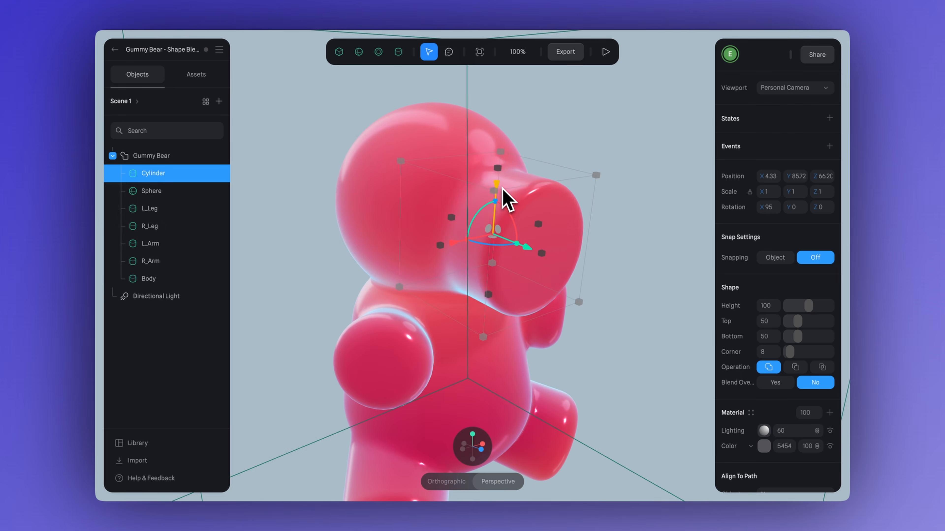
drag(797, 328, 795, 327)
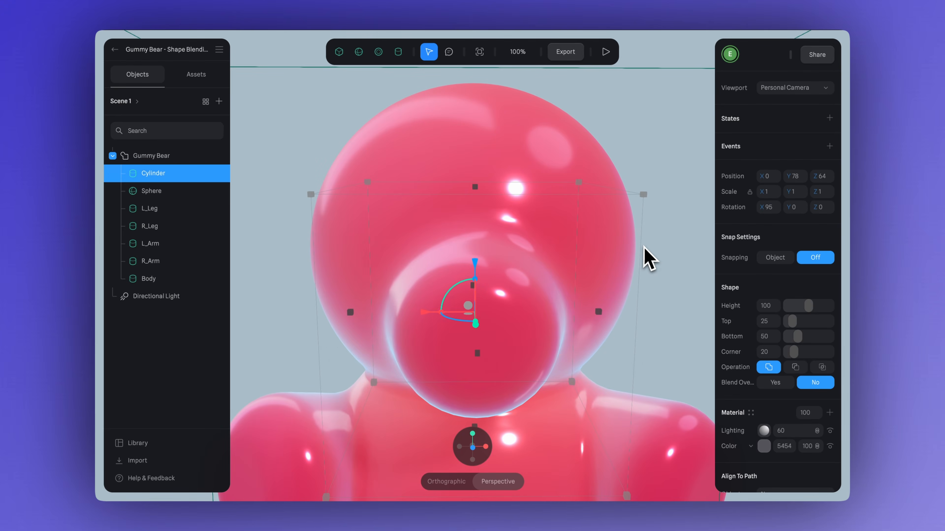
Duplicate the snout cylinder to the eye area at about X -26, Y 113, Z 67, with height 75, top 15 and bottom 15
key(super+d)
drag(476, 274, 474, 188)
drag(427, 217, 363, 235)
drag(809, 307, 795, 340)
alt+drag(671, 325, 723, 323)
click(767, 337)
text(15)
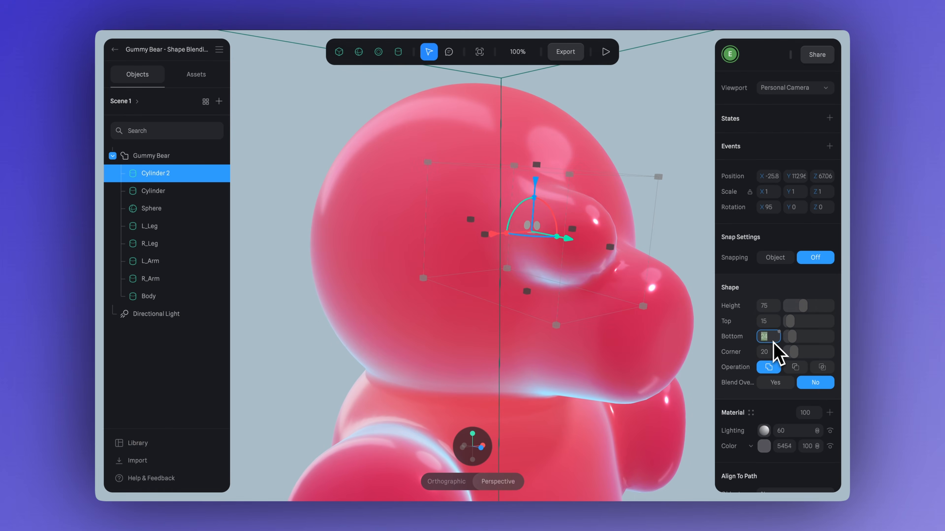
key(Return)
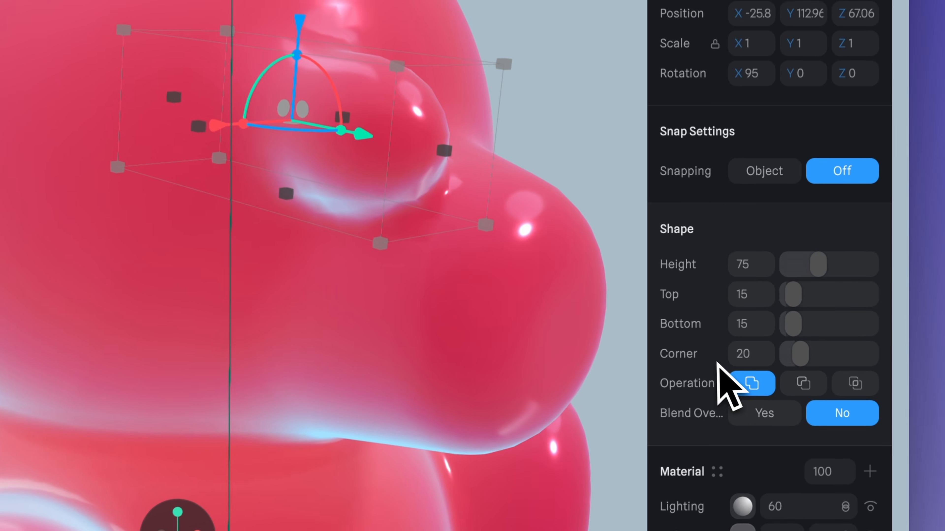
Turn the eye cylinder into a subtracted socket with overridden blending 25 and corner 25, placed at about X -40, Y 117, Z 83
click(802, 387)
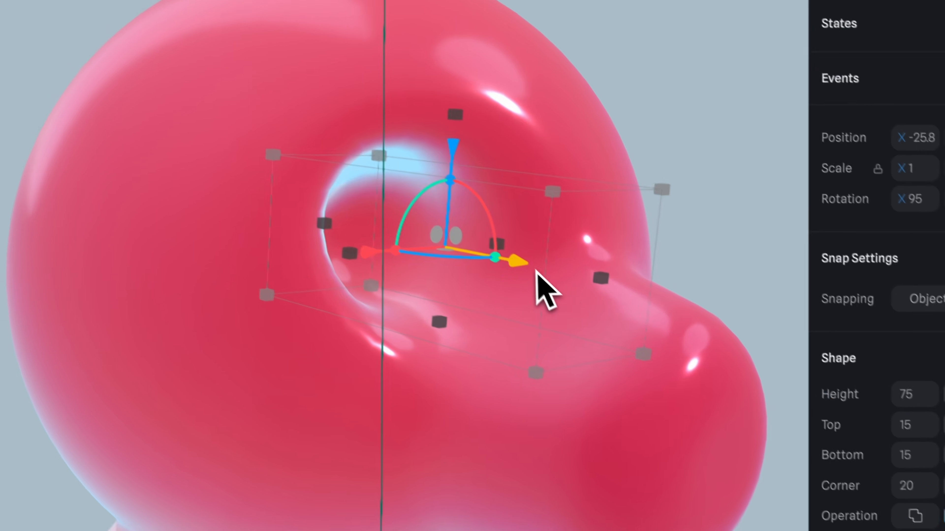
drag(535, 269, 404, 248)
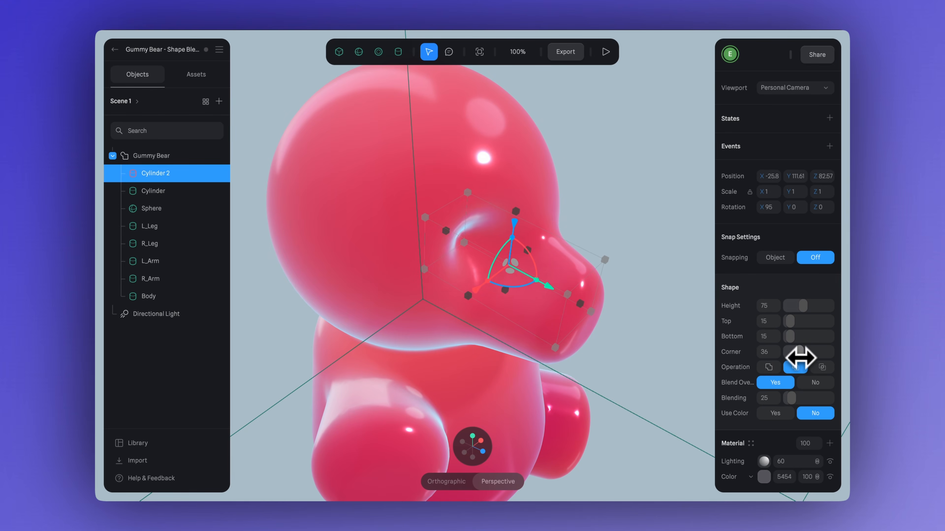
drag(796, 357, 794, 357)
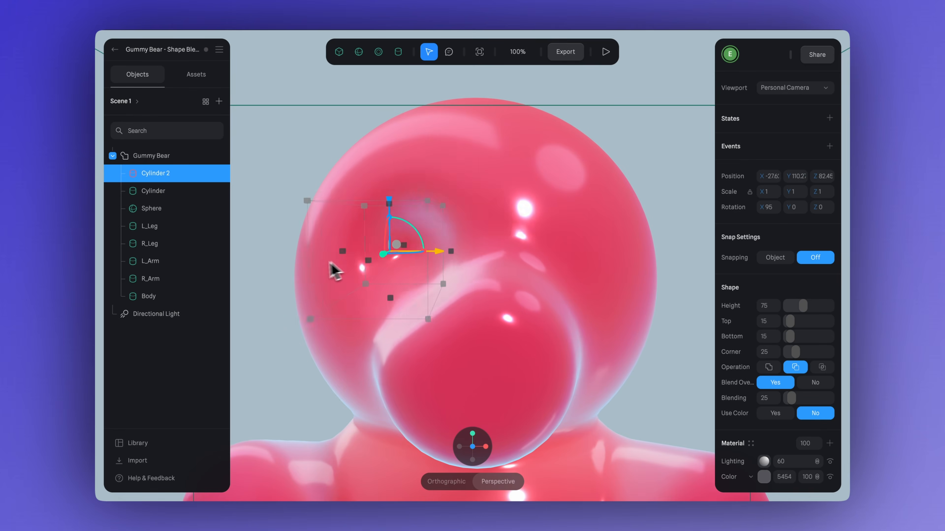
mouse_move(333, 271)
mouse_down()
mouse_move(291, 277)
mouse_move(329, 257)
mouse_up()
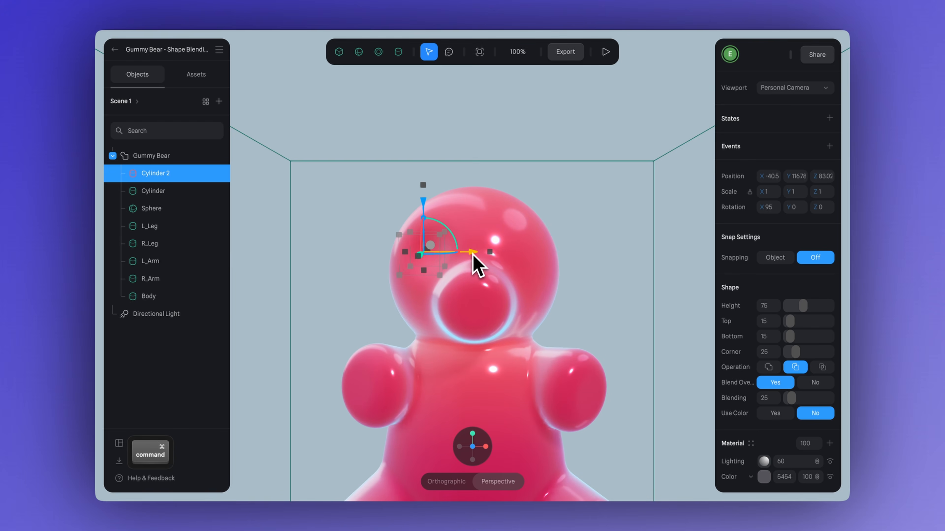
Duplicate the eye socket to the other side of the head at about X 43.5 and lower both sockets together to about Y 115
key(super+d)
drag(473, 254, 580, 268)
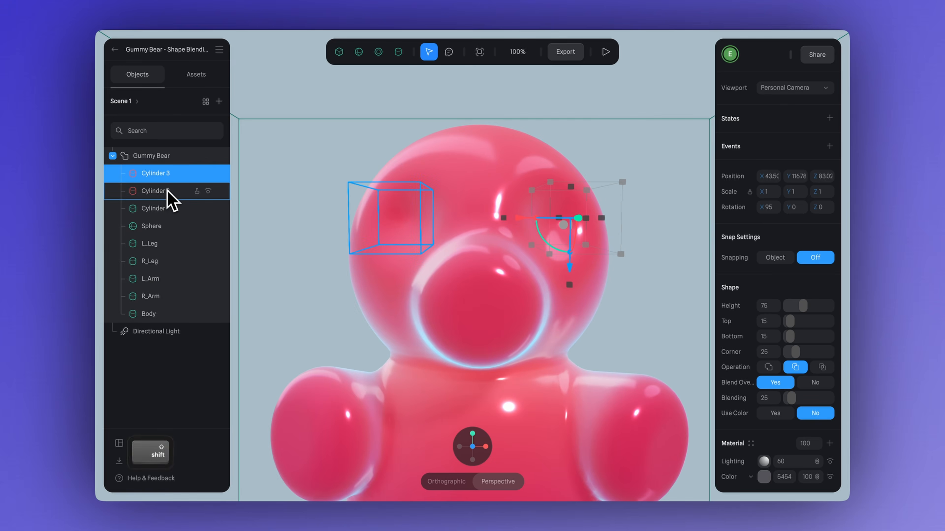
shift+click(168, 192)
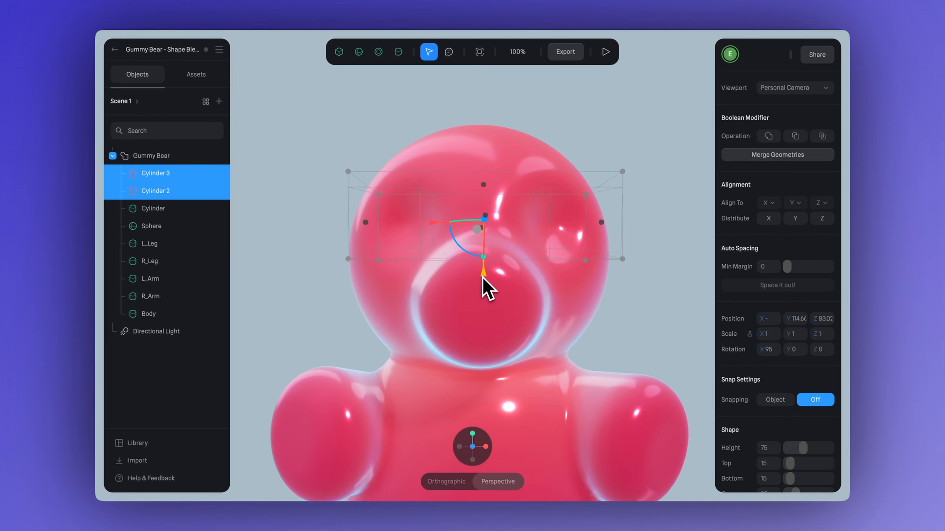
drag(480, 268, 491, 360)
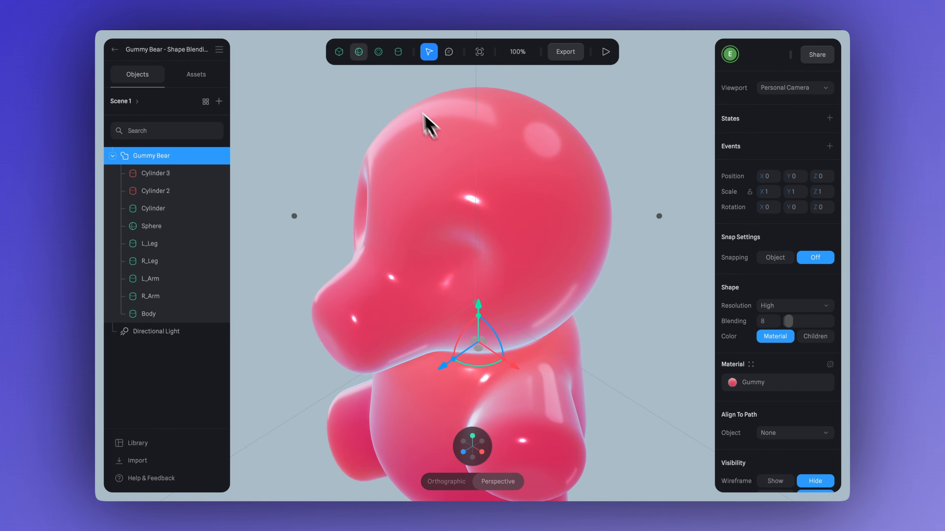
Add a size 20 sphere as the eyeball in one eye socket at about Y 118, Z 57, and duplicate it
click(358, 51)
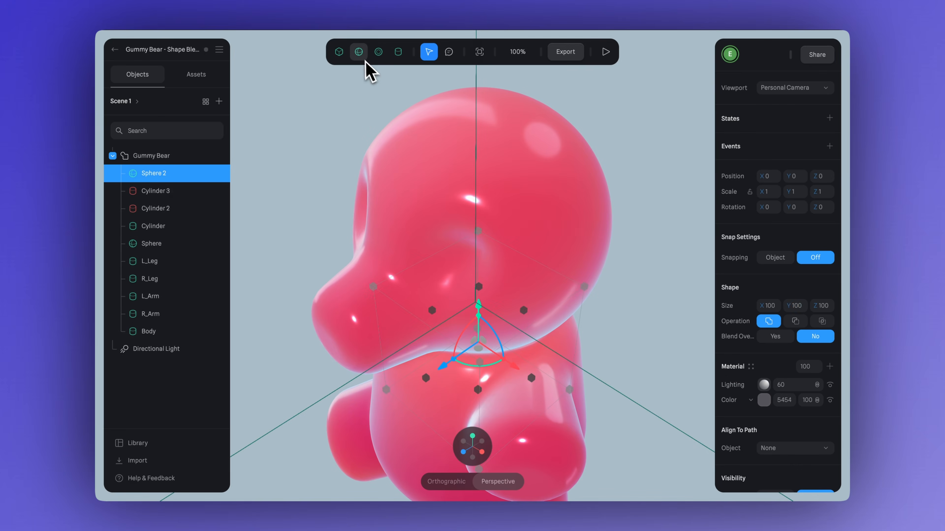
drag(485, 352, 617, 173)
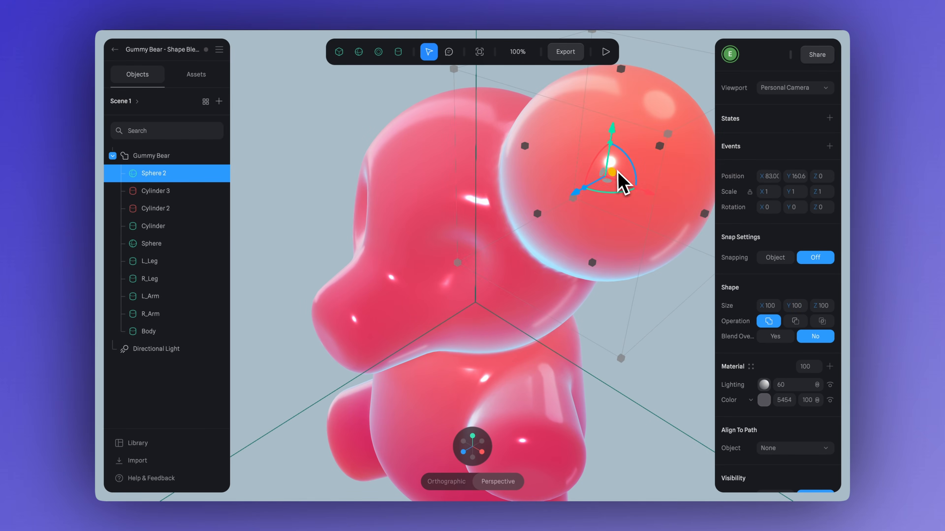
drag(660, 146, 633, 157)
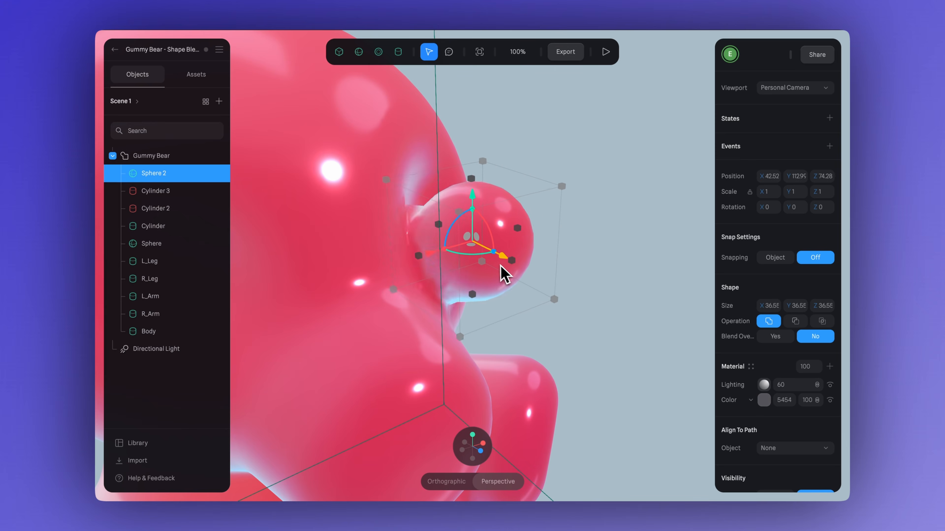
drag(502, 274, 565, 321)
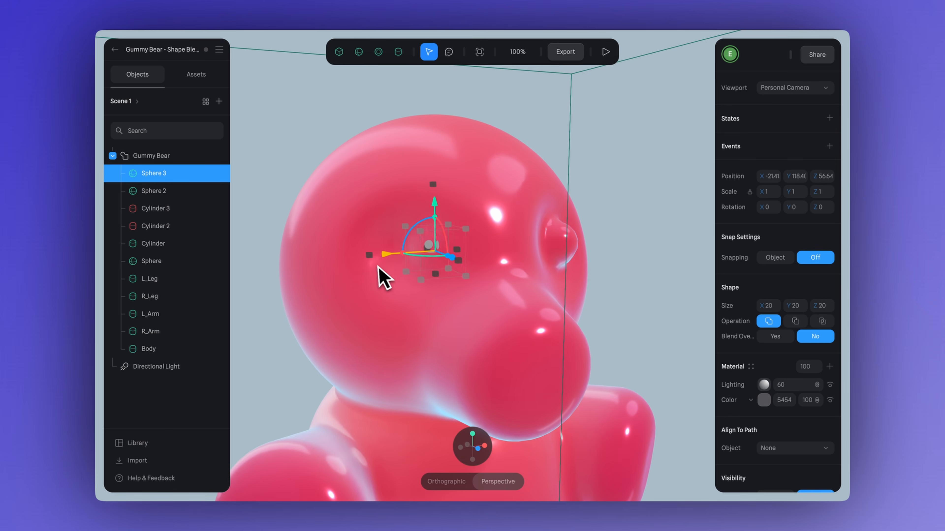
Move the duplicate eye sphere across the face into the other socket, at about X -39
mouse_move(339, 278)
mouse_down()
mouse_move(314, 289)
mouse_move(359, 289)
mouse_move(342, 289)
mouse_up()
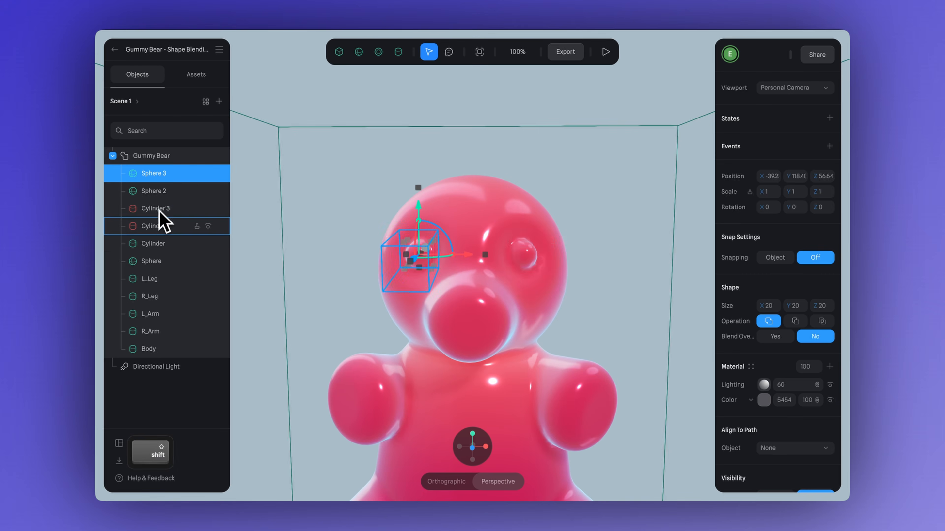
shift+click(159, 226)
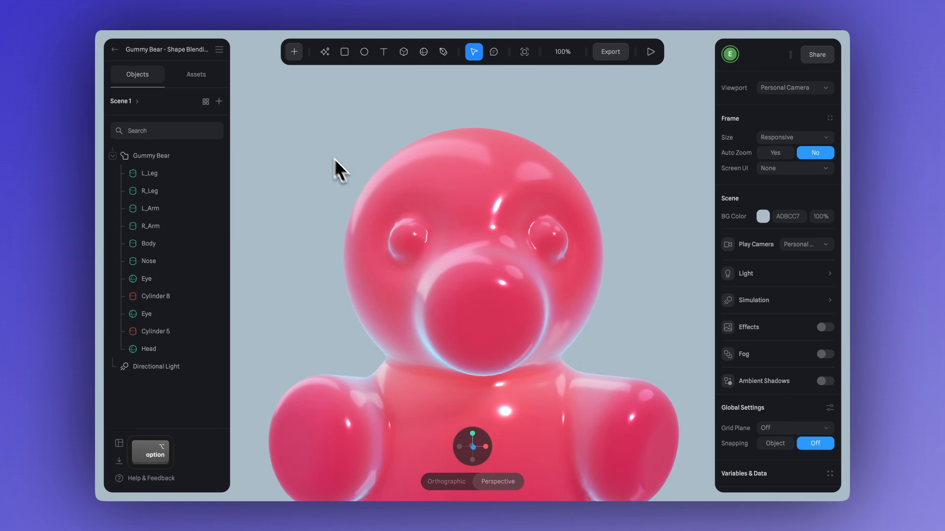
drag(333, 165, 327, 146)
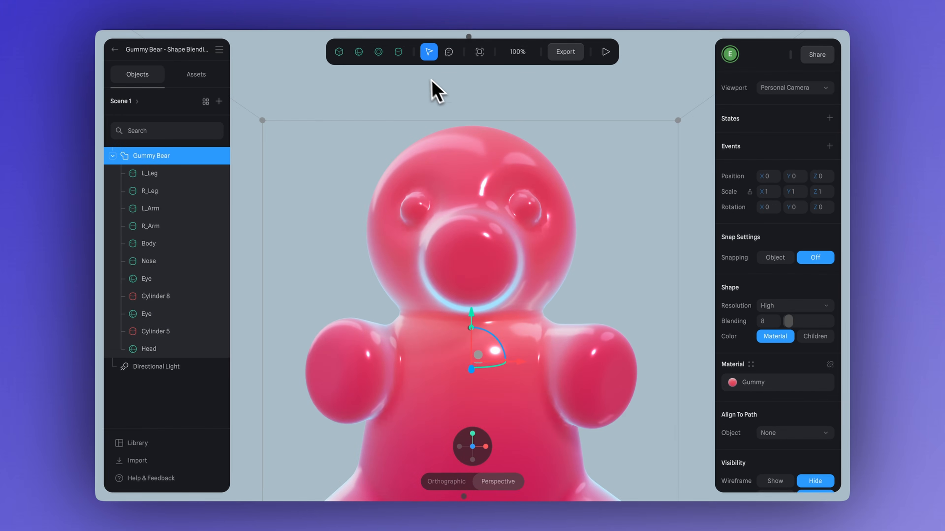
Add a cylinder for the ear, rotated 90 on X, at the head's upper side at about X -80, Y 155
click(398, 52)
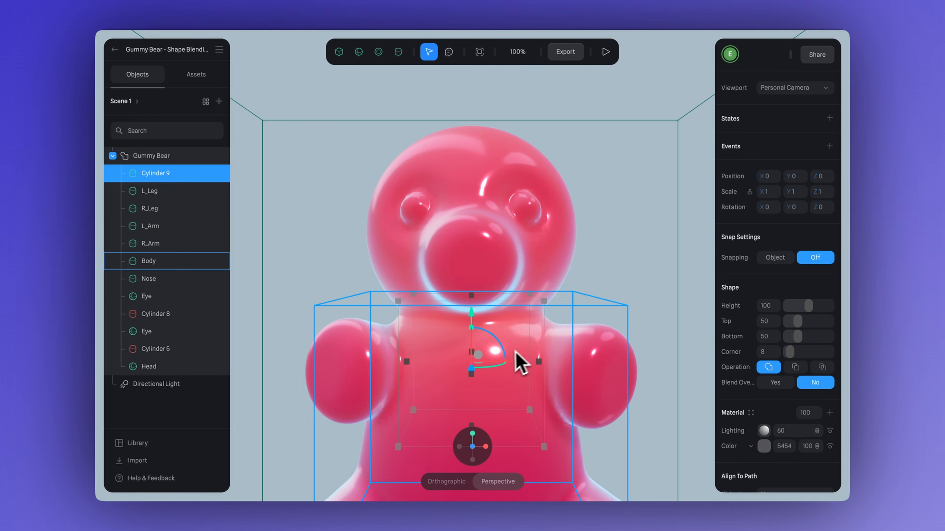
click(491, 368)
drag(491, 369, 346, 201)
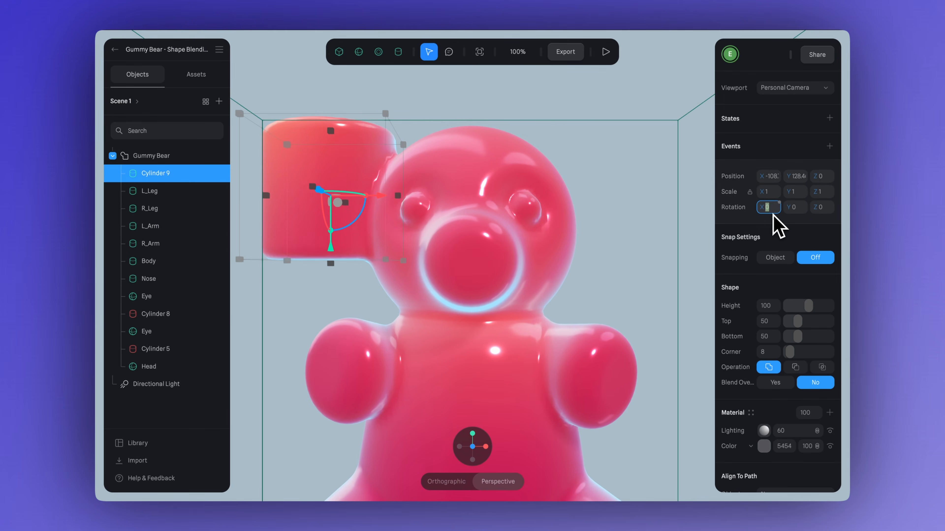
text(90)
key(Return)
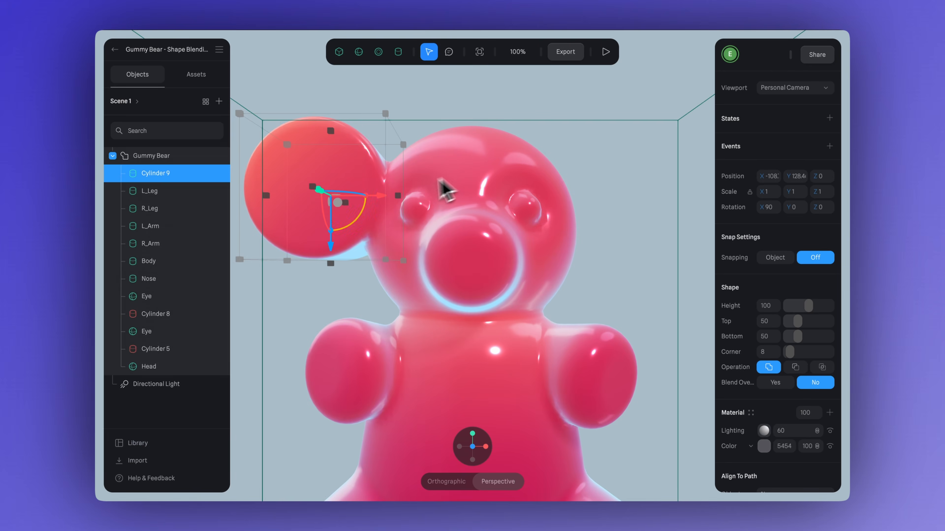
drag(384, 209, 415, 214)
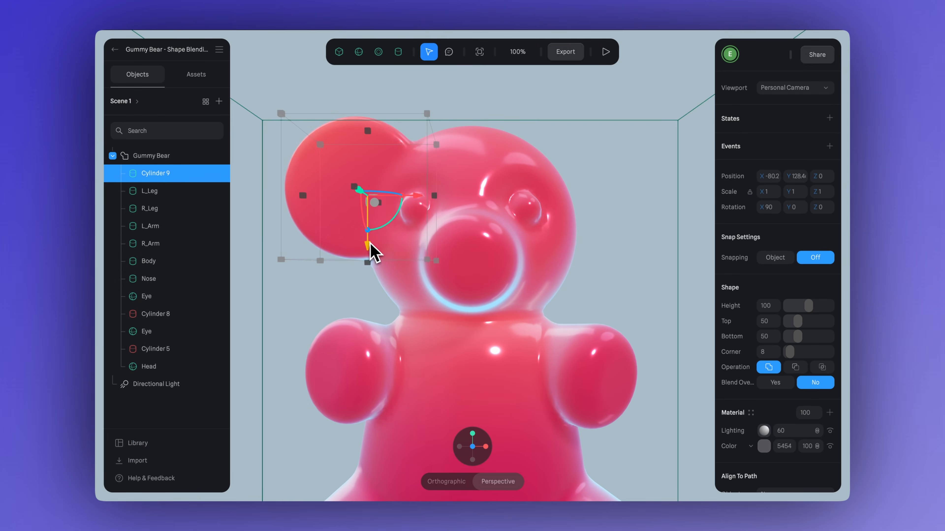
drag(370, 246, 371, 203)
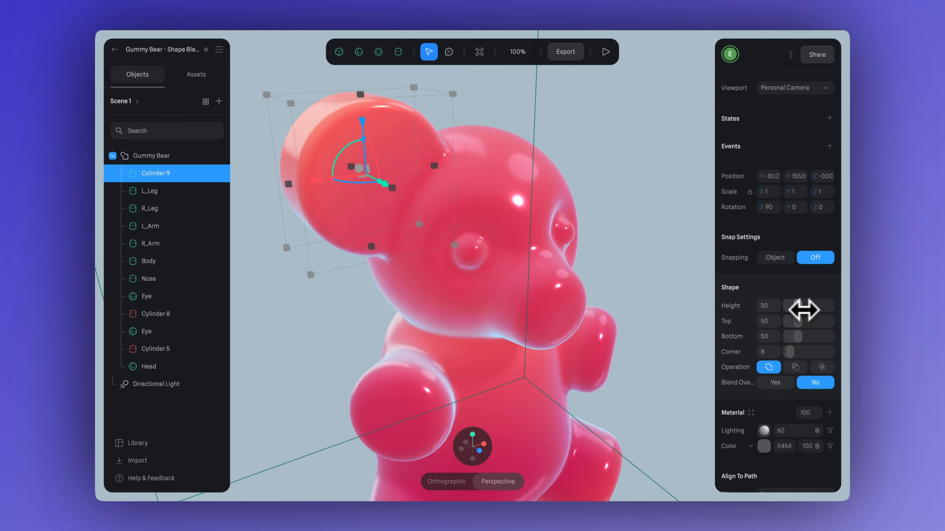
Shape the ear cylinder with height 75 and corner 25, and position it at -80, 155, -10
drag(803, 309, 812, 309)
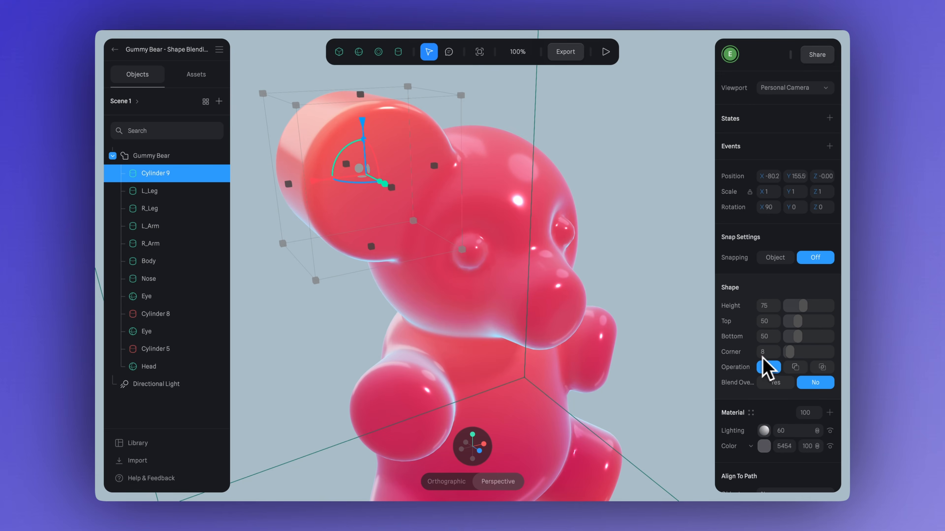
drag(791, 352, 800, 351)
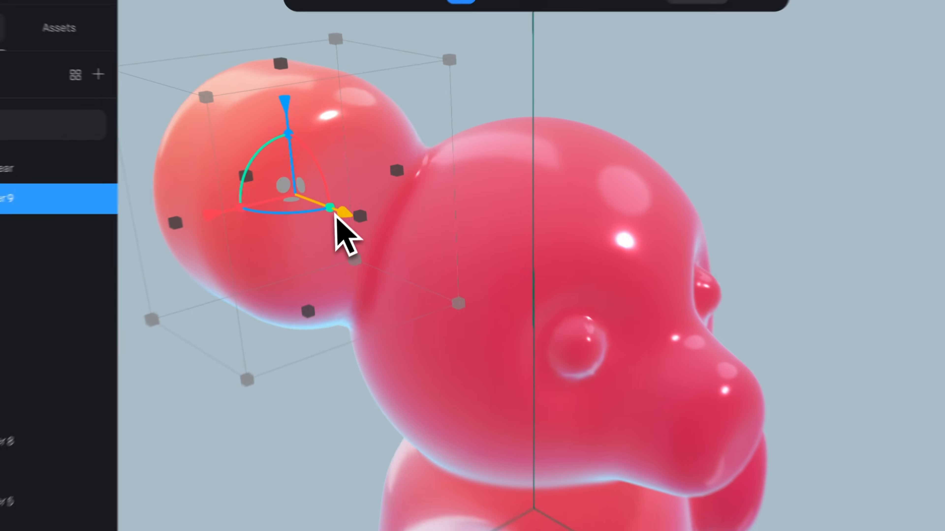
drag(267, 201, 328, 278)
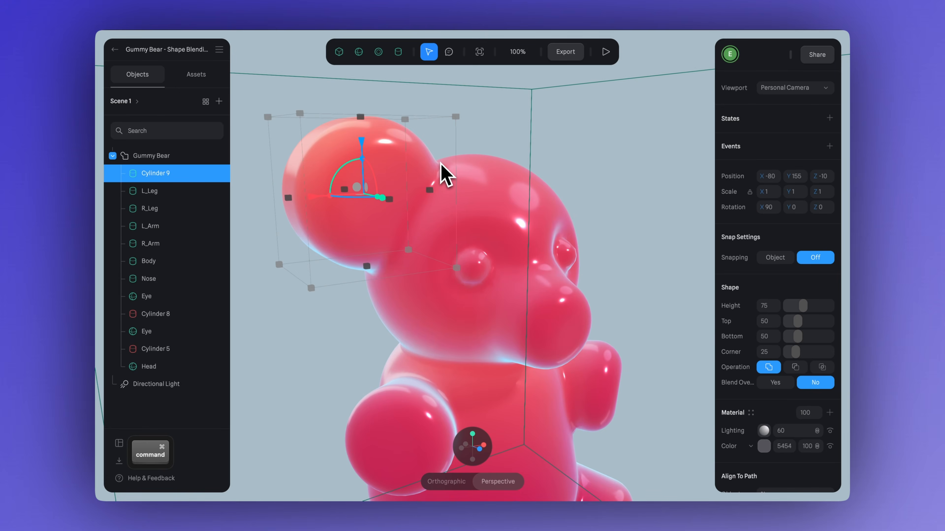
Duplicate the ear cylinder, narrow it to top 27 and bottom 20, and subtract it at about Z 20.6 with overridden blending 25
key(super+d)
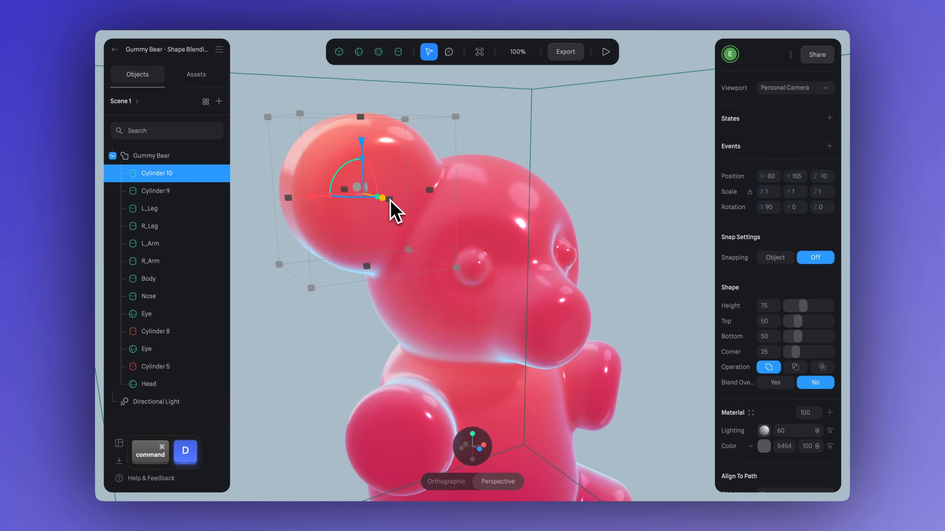
drag(387, 200, 426, 217)
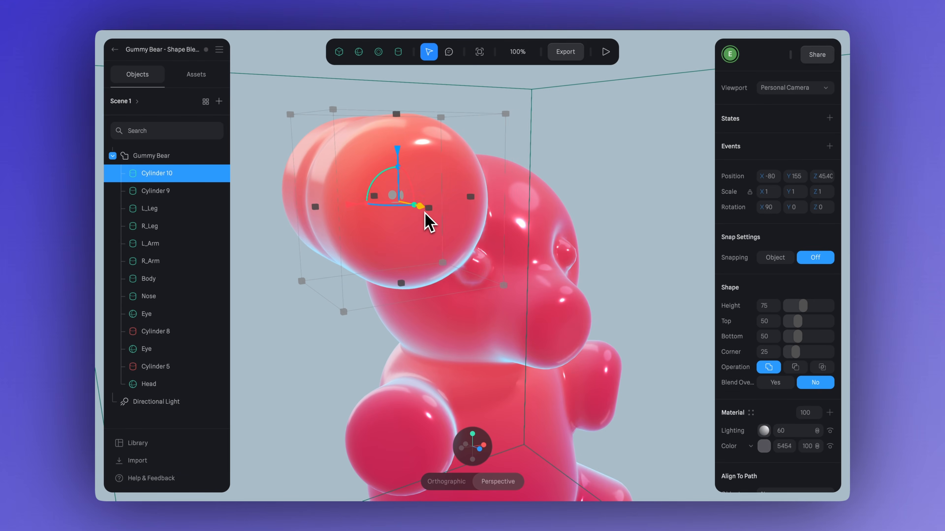
drag(797, 321, 794, 340)
alt+drag(610, 203, 646, 184)
drag(530, 228, 494, 225)
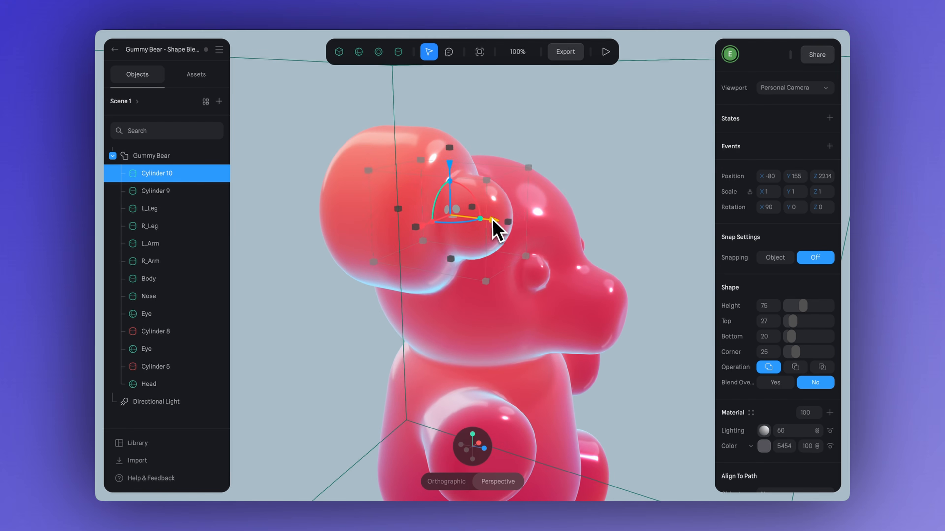
click(790, 366)
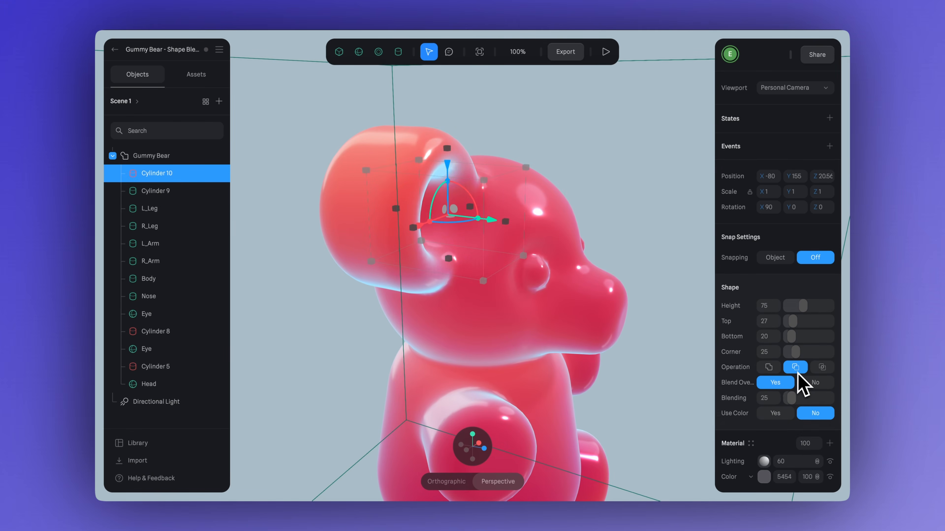
Center the subtracted cylinder in the ear at about X -76, Y 151 with top and bottom 15, and pull it forward along Z
alt+drag(680, 281, 603, 182)
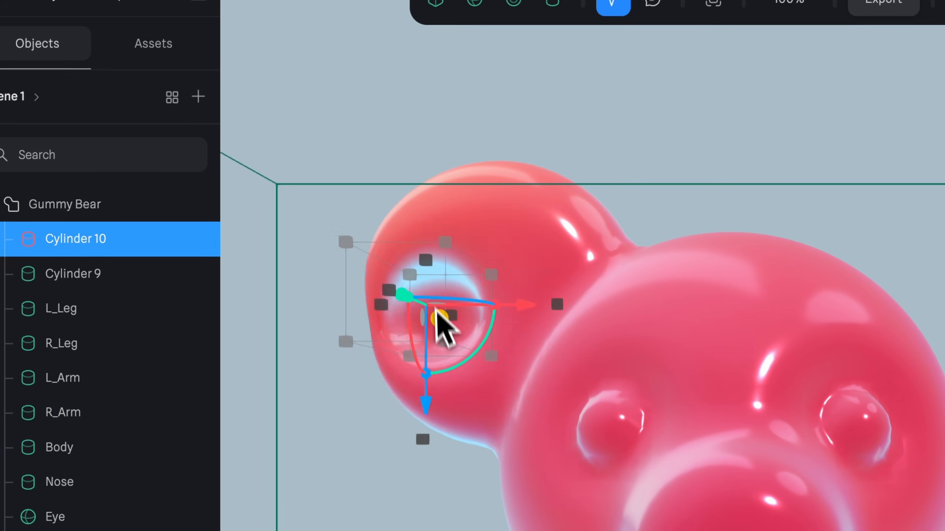
drag(438, 313, 517, 325)
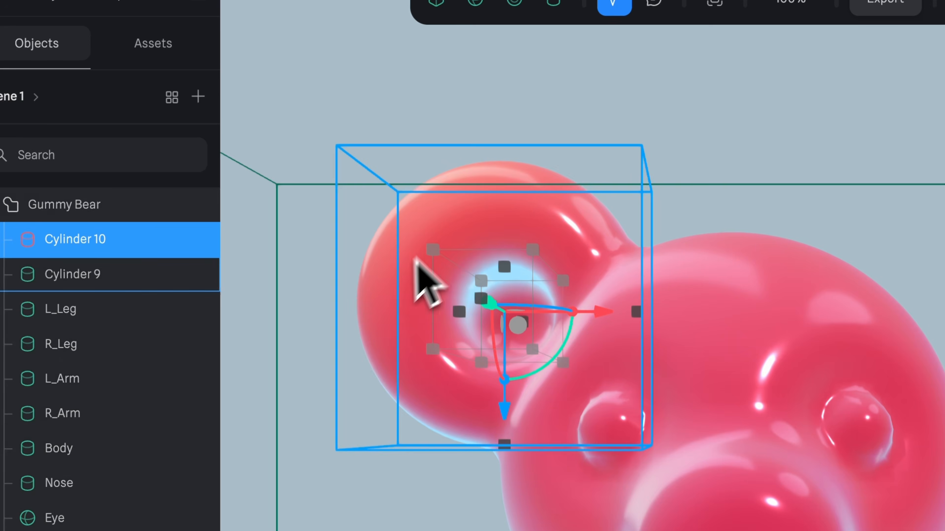
click(428, 284)
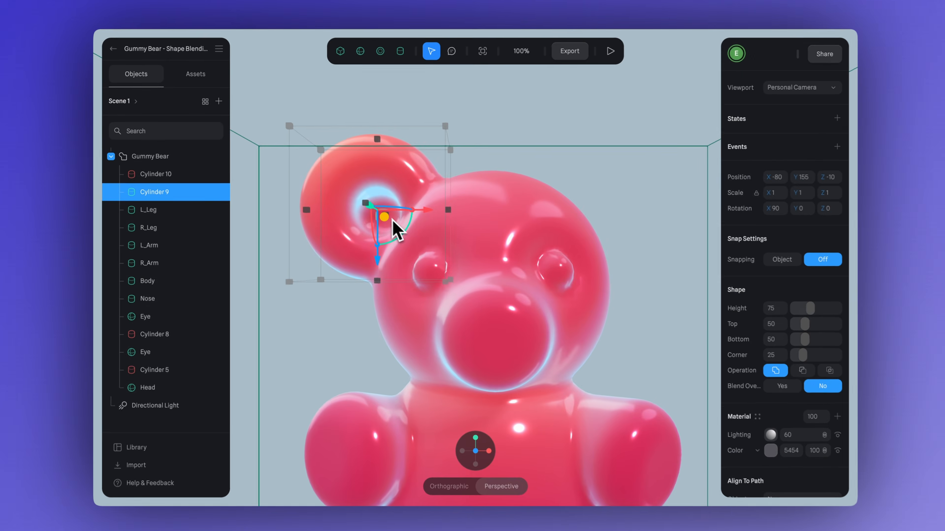
drag(392, 219, 397, 226)
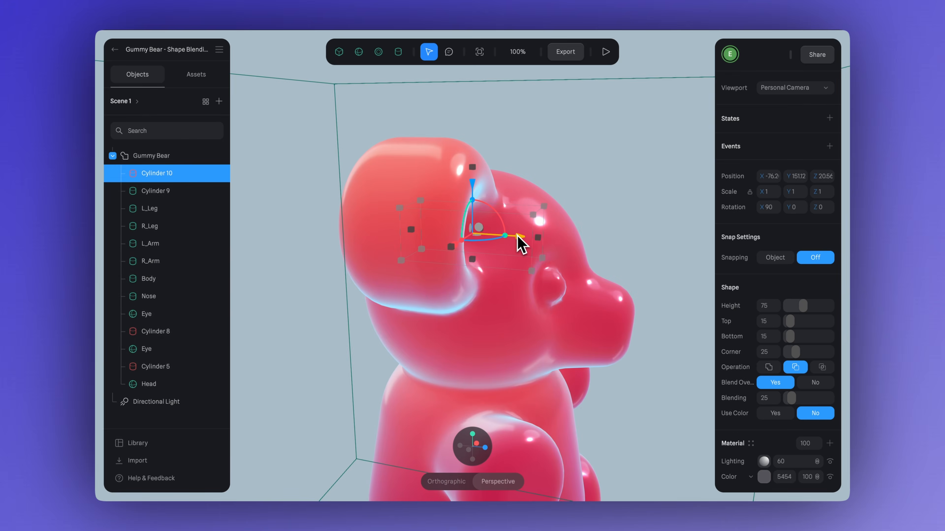
drag(518, 237, 596, 253)
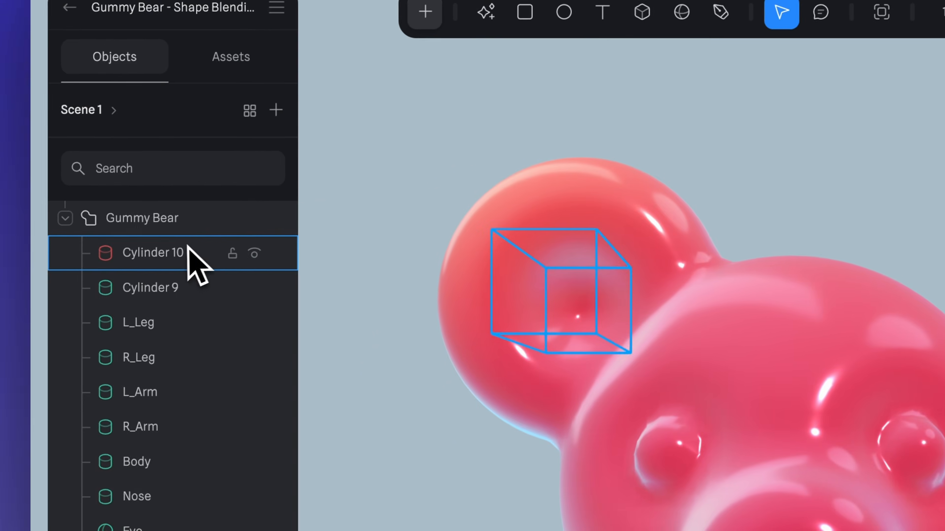
Group the ear cylinder with its subtracted cylinder and name the group R_Ear
click(184, 251)
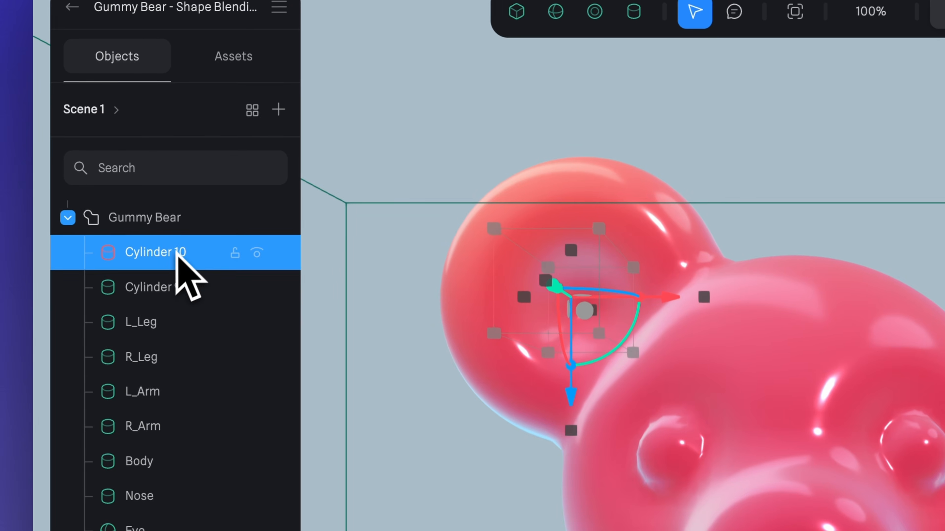
shift+click(165, 287)
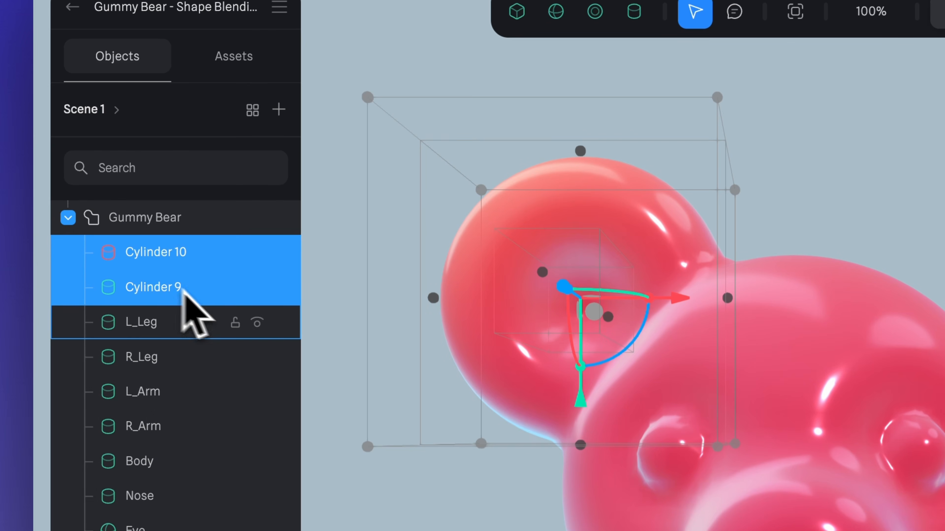
key(ctrl+g)
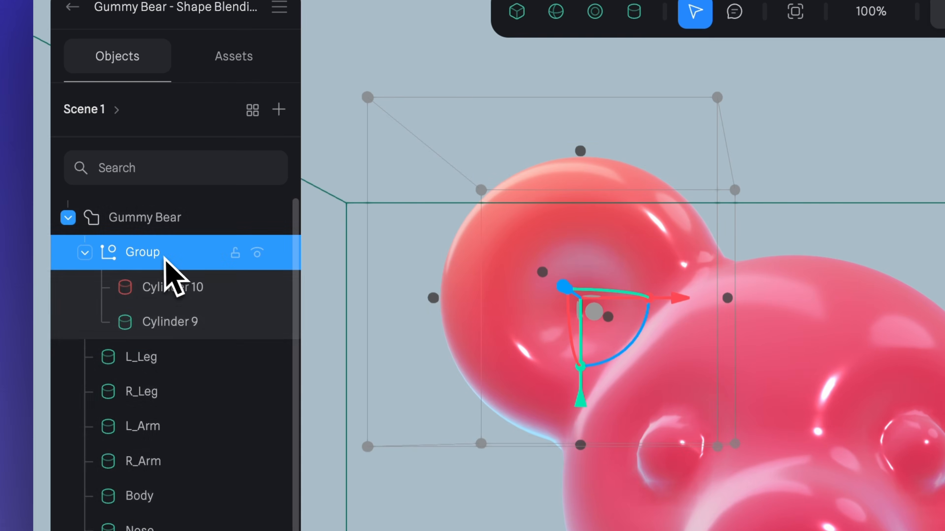
double_click(159, 257)
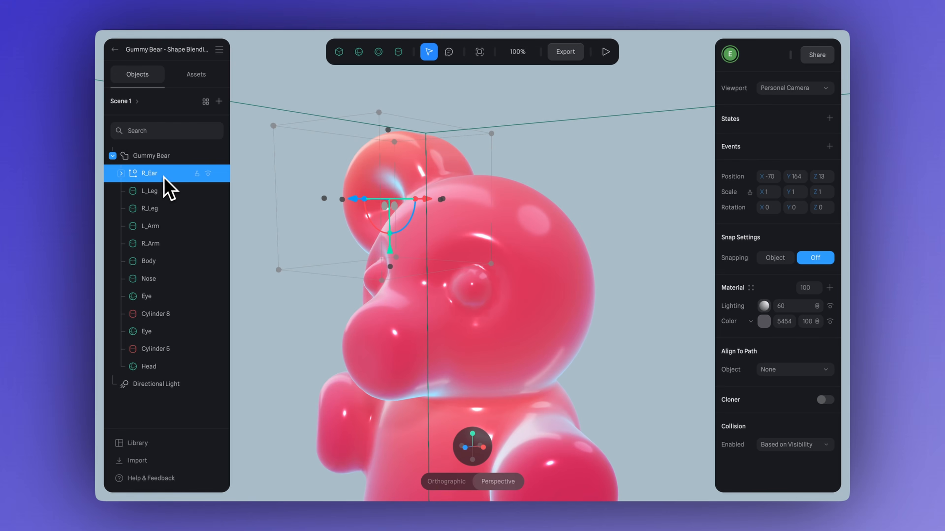
Duplicate the R_Ear group and set the copy's X position to 70 to form the opposite ear
key(super+d)
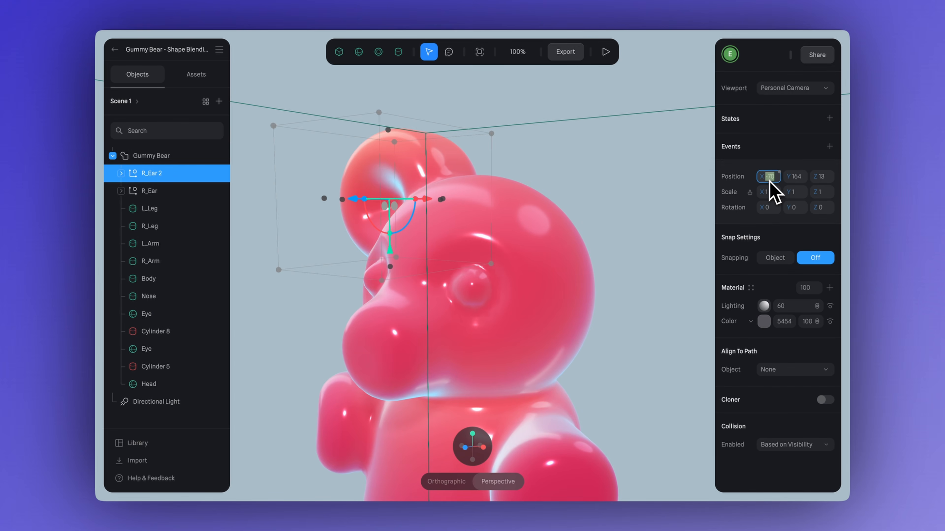
key(BackSpace)
key(Return)
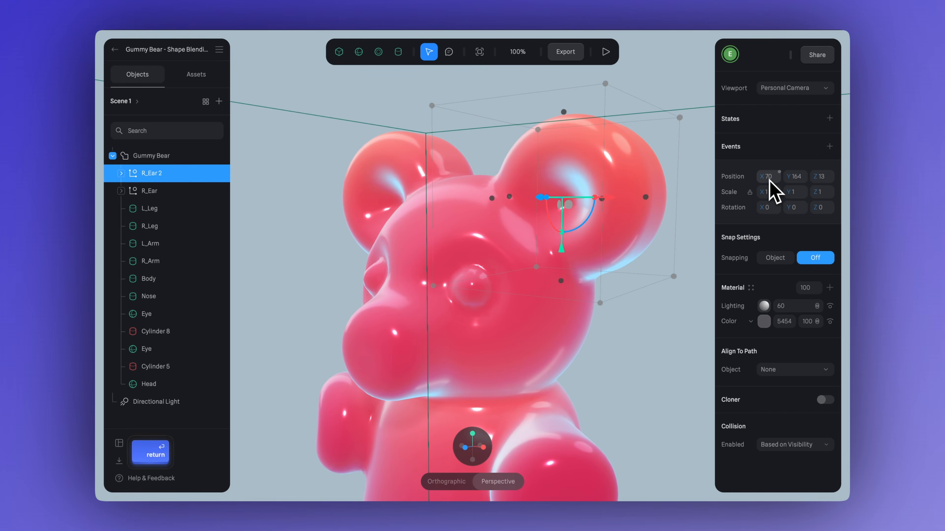
click(669, 318)
alt+drag(630, 332, 609, 282)
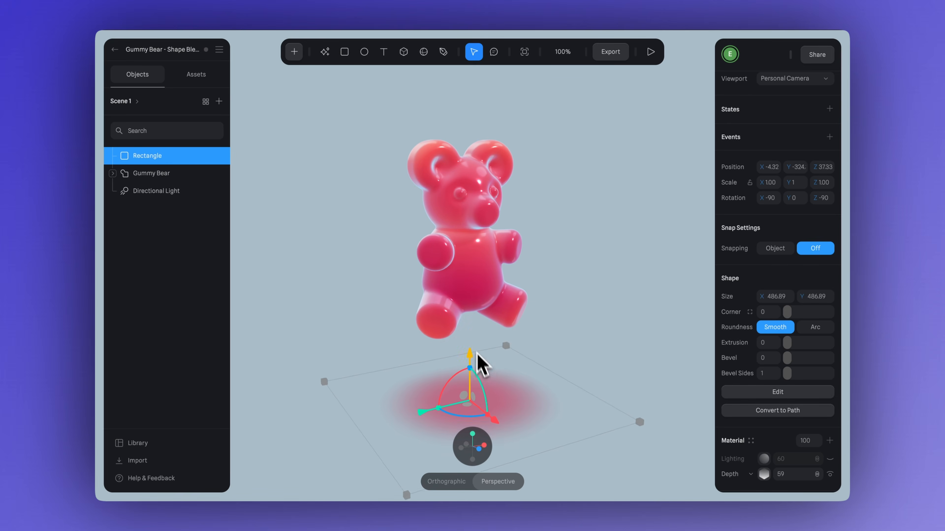
Raise the gradient rectangle to just beneath the bear's feet and adjust the extent of its radial depth gradient
drag(474, 354, 475, 304)
scroll(766, 473, down, 4)
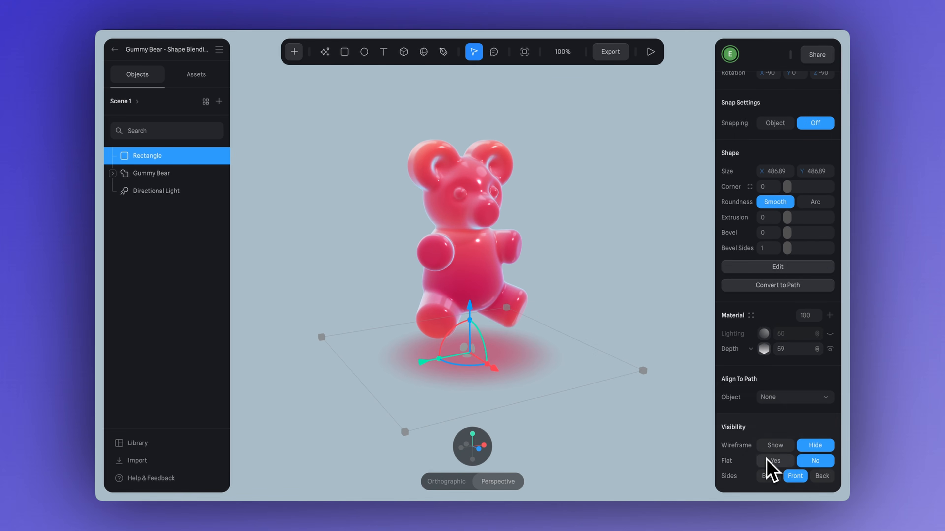
click(764, 348)
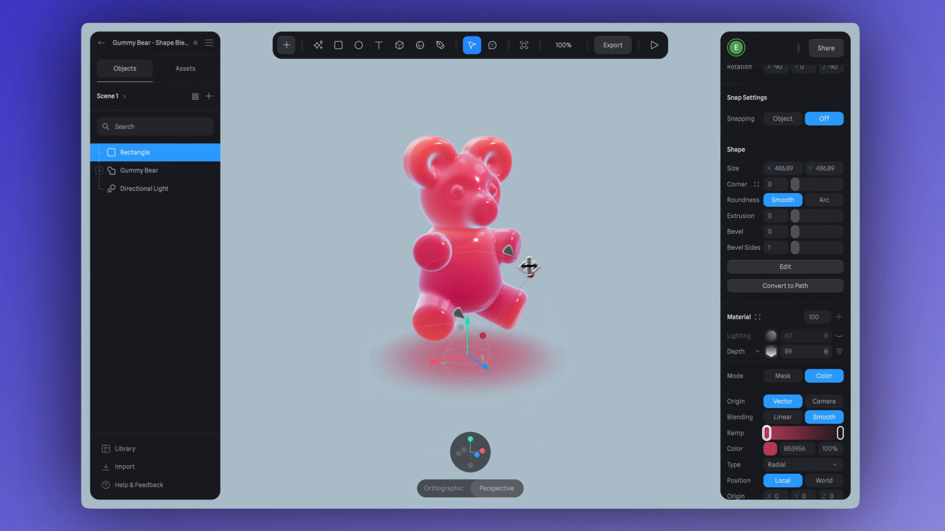
drag(529, 266, 549, 254)
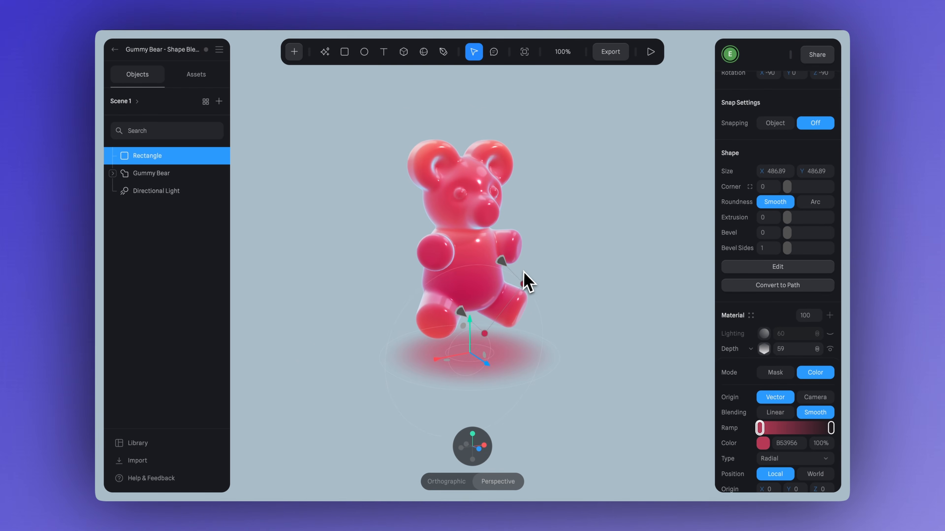